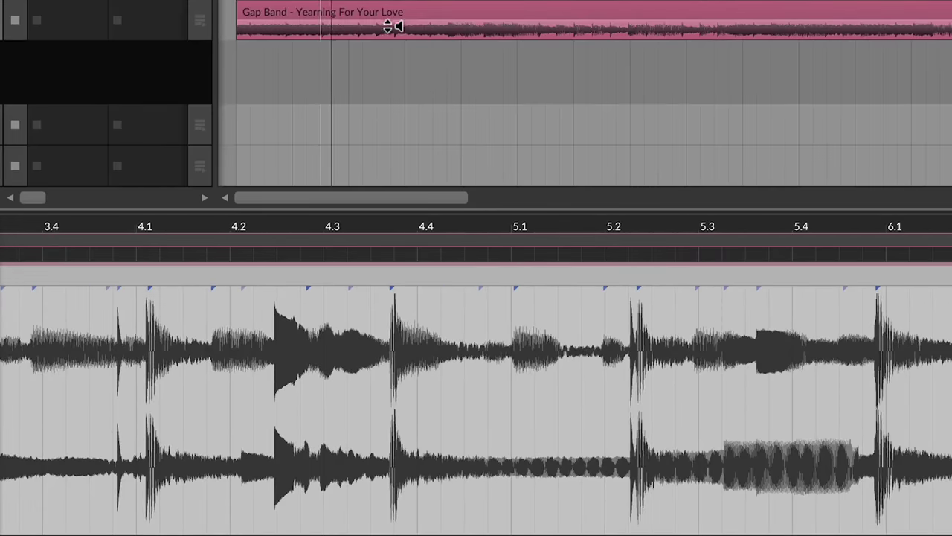
Audition the Gap Band "Yearning For Your Love" clip and set its stretch mode to Repitch.
click(339, 15)
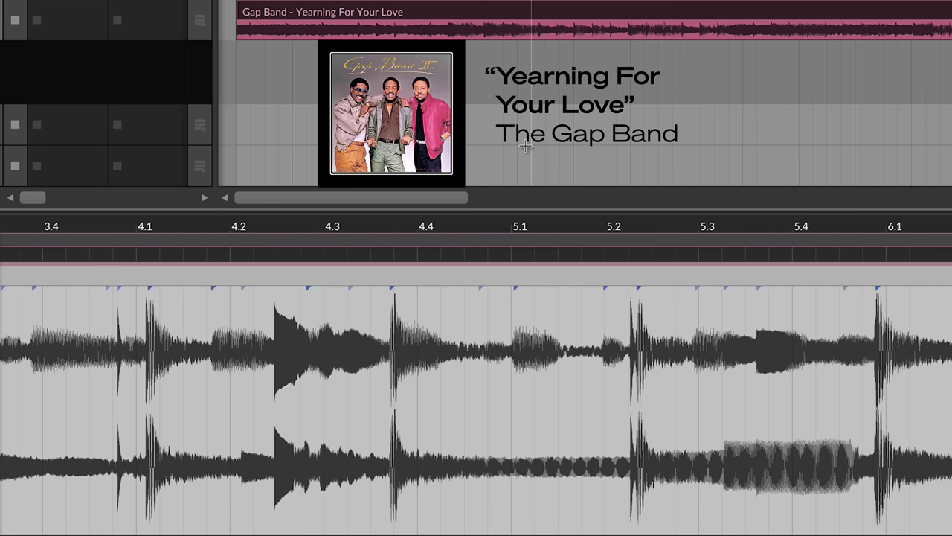
key(space)
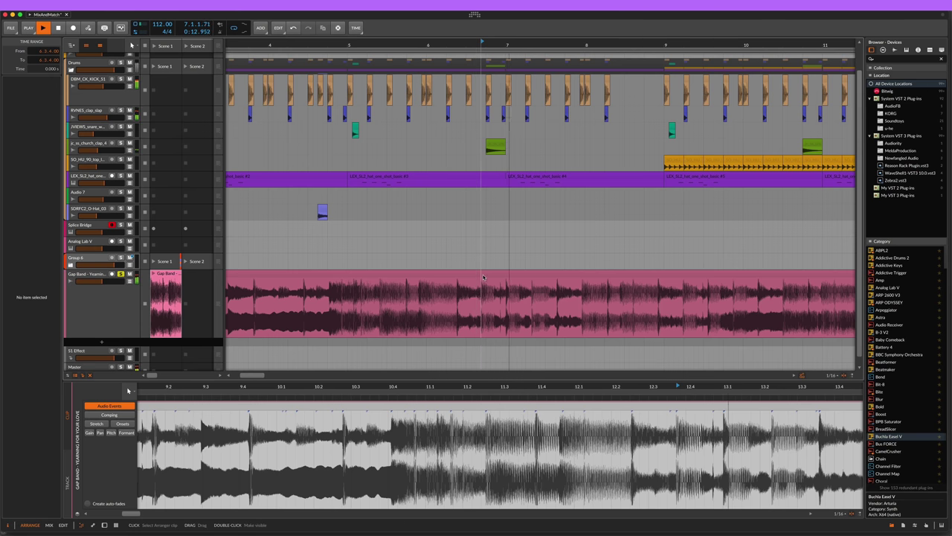
click(483, 275)
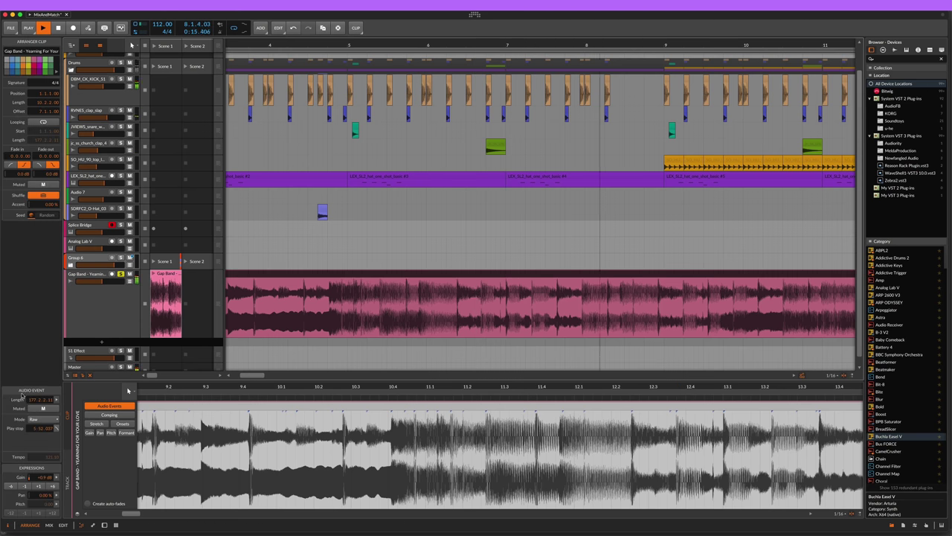
click(44, 419)
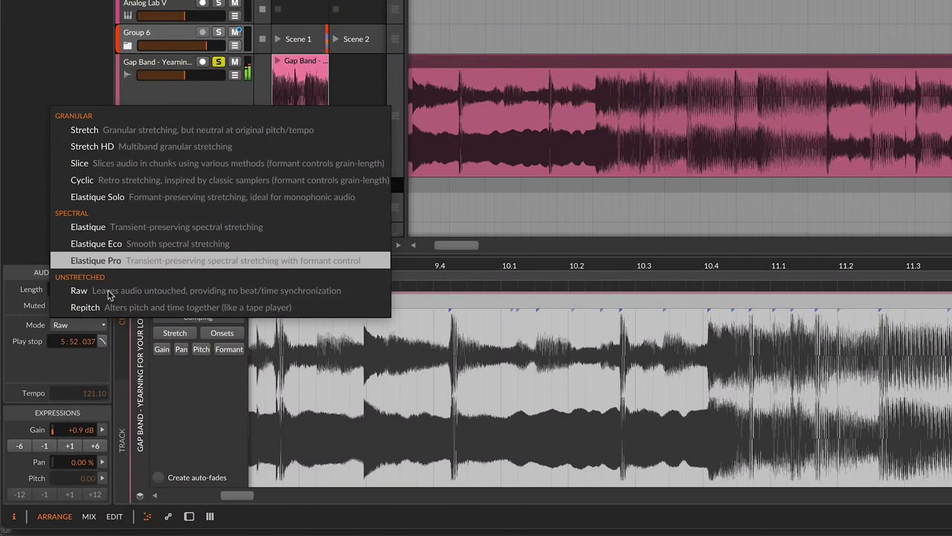
click(108, 307)
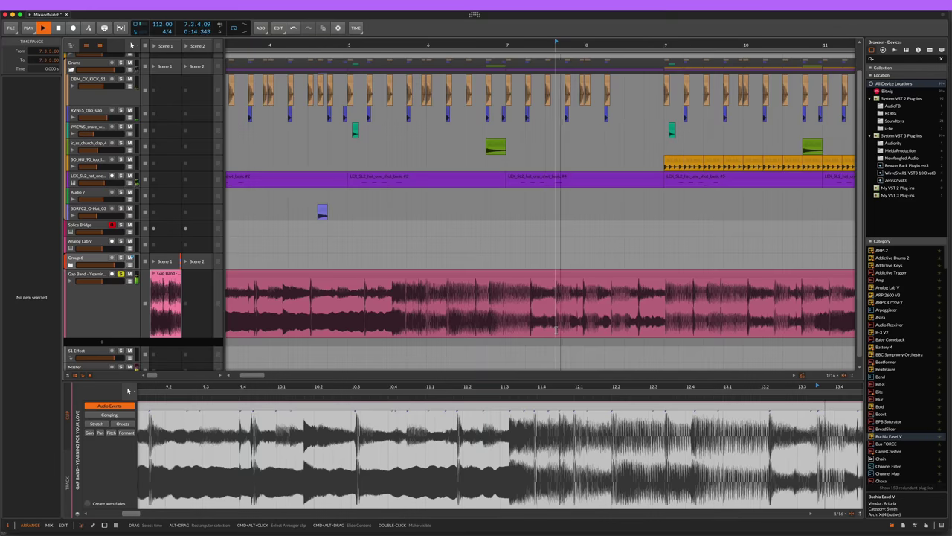
Cut a short slice out of the Gap Band clip starting at 7.3.3 and shorten its end slightly.
click(528, 309)
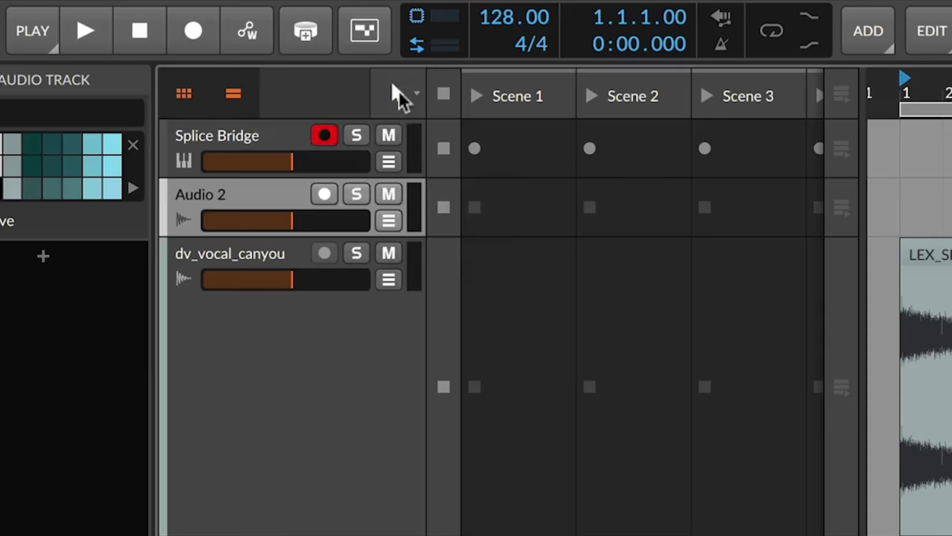
click(132, 46)
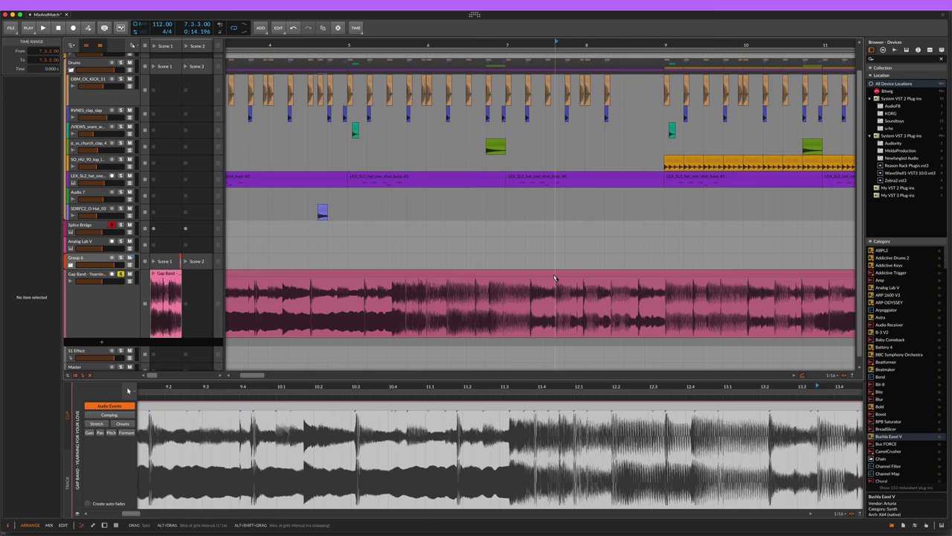
click(555, 277)
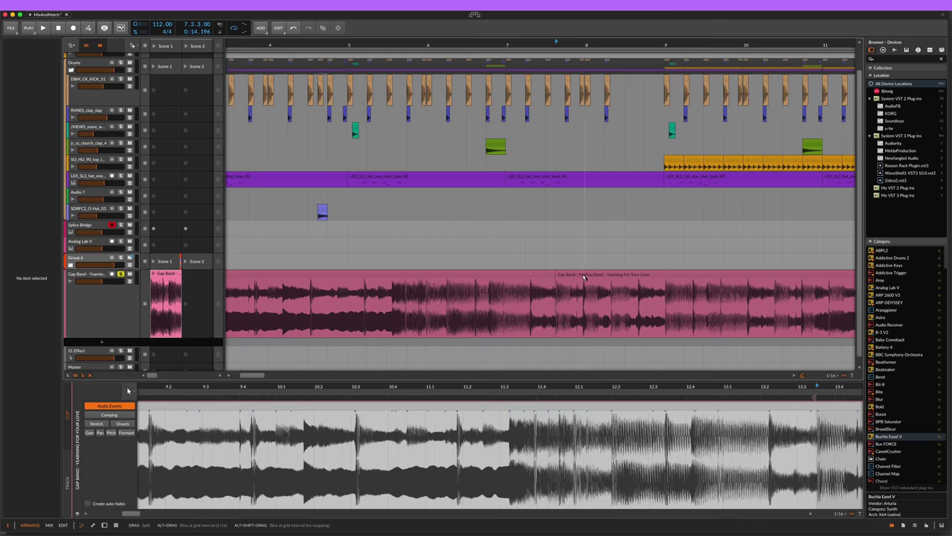
key(1)
click(579, 275)
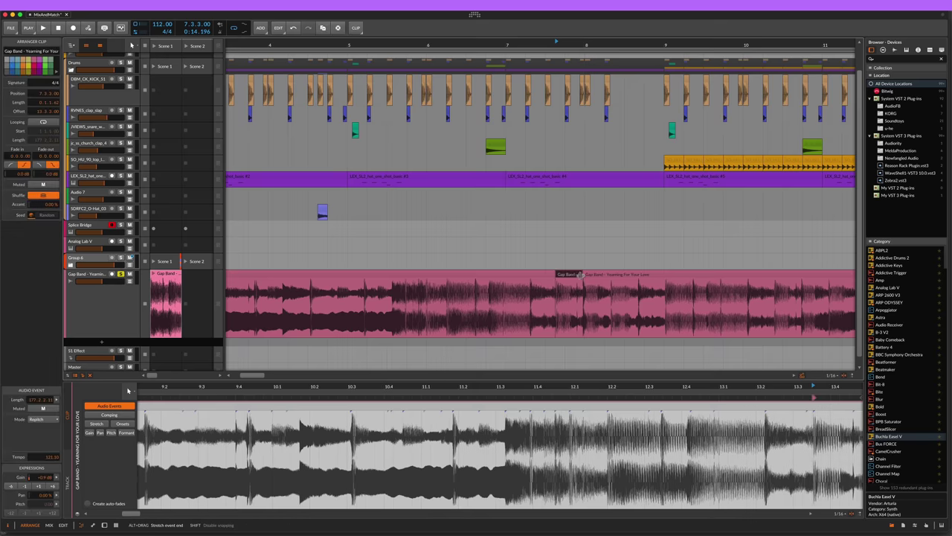
drag(583, 275, 575, 275)
click(557, 288)
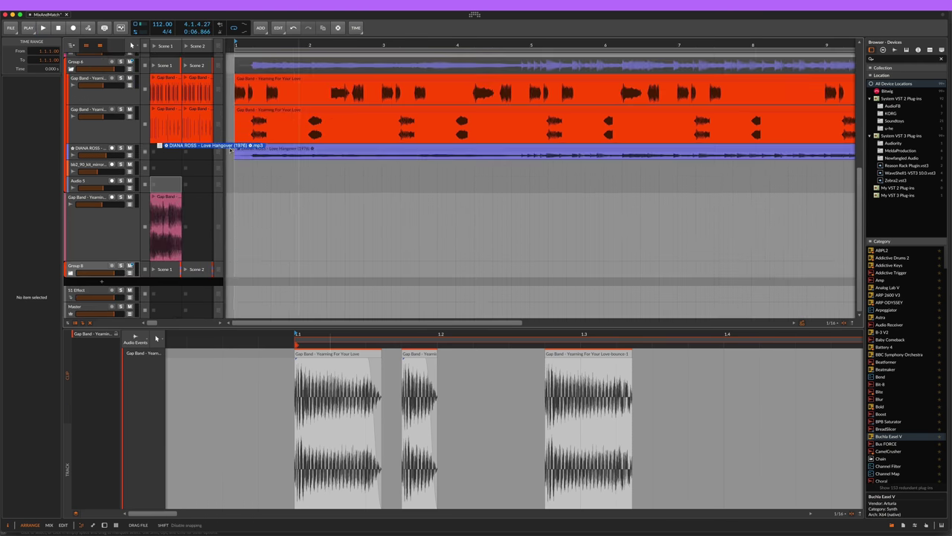
Import the "DIANA ROSS - Love Hangover (1976)" MP3 at bar 1 and audition it from its first audible hit.
drag(230, 149, 232, 149)
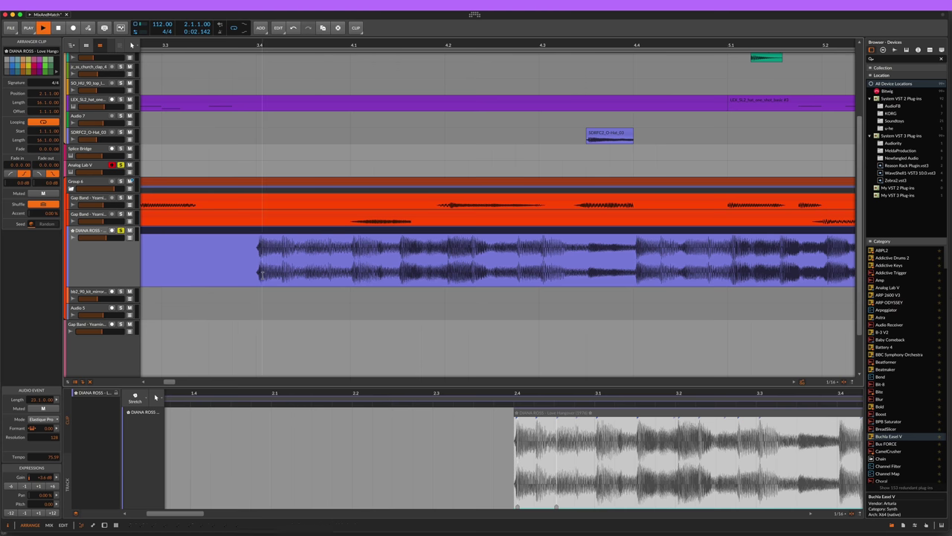
click(257, 257)
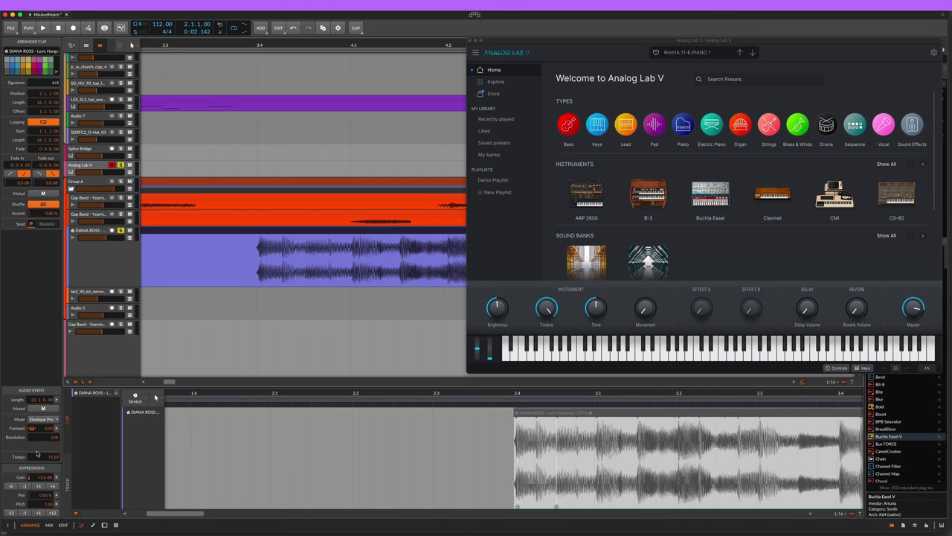
key(Escape)
key(space)
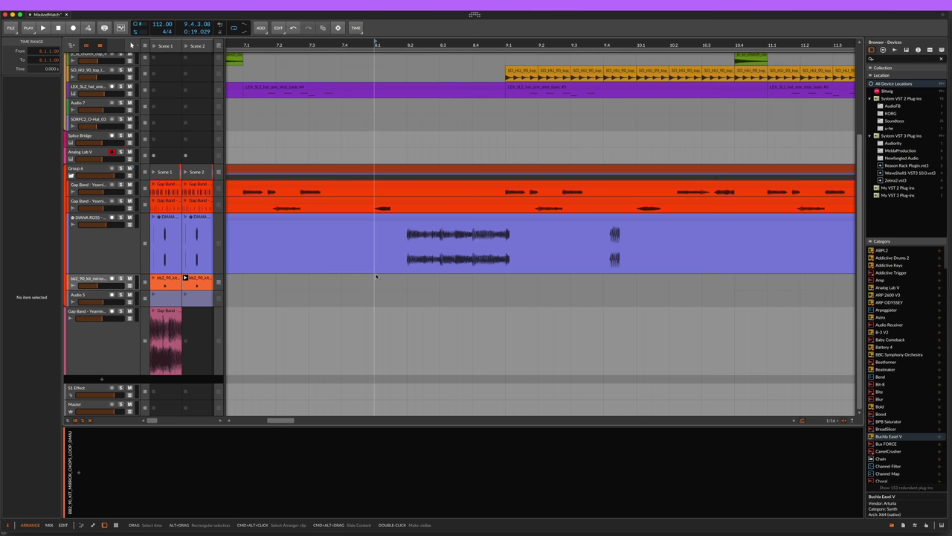
key(space)
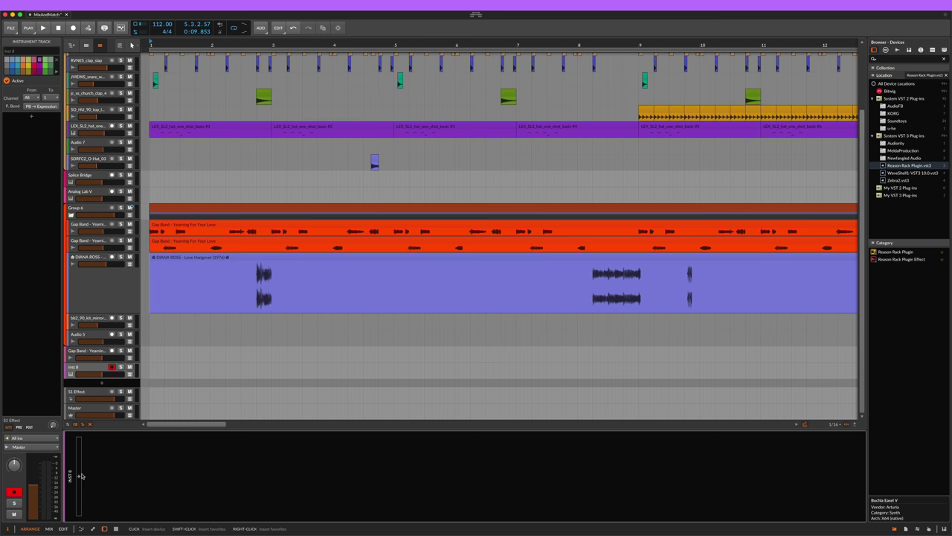
Insert the Splice Bridge instrument on the new instrument track.
click(78, 476)
text(br)
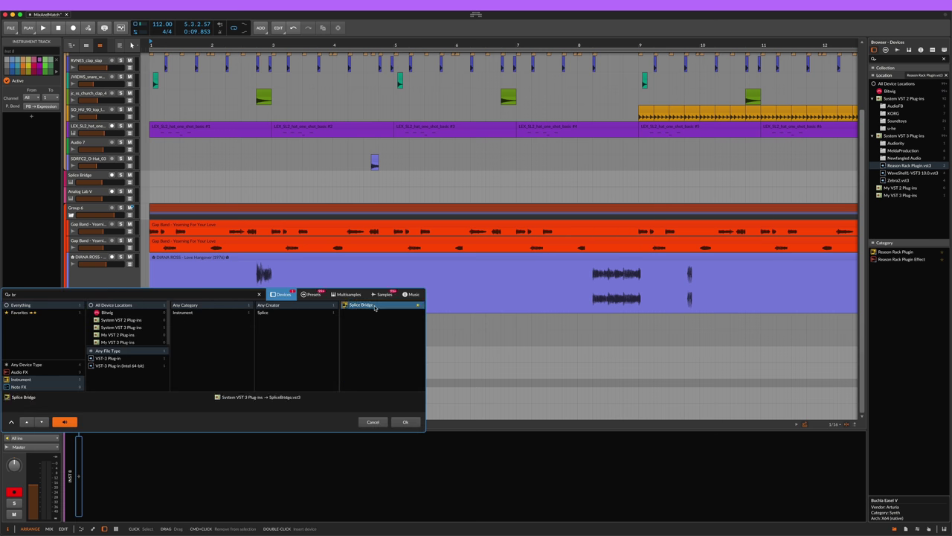
double_click(361, 305)
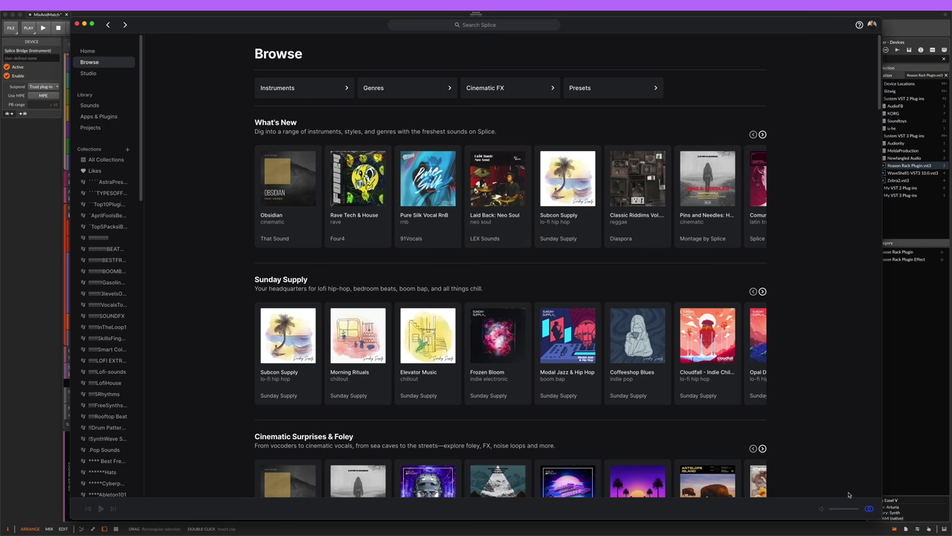
Switch to the Splice app and preview the bb2_90 melodic loop and the E minor kit loop below it against the playing project.
key(super+Tab)
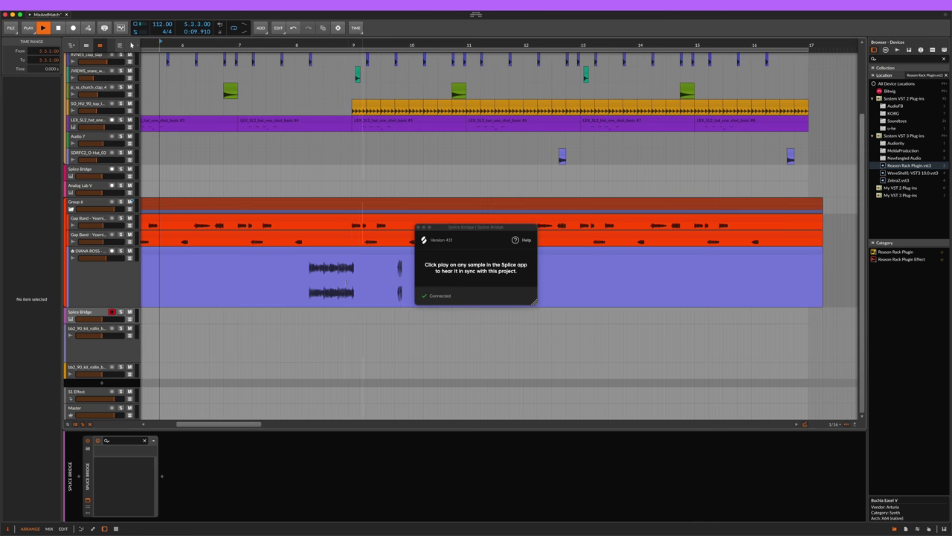
key(super+Tab)
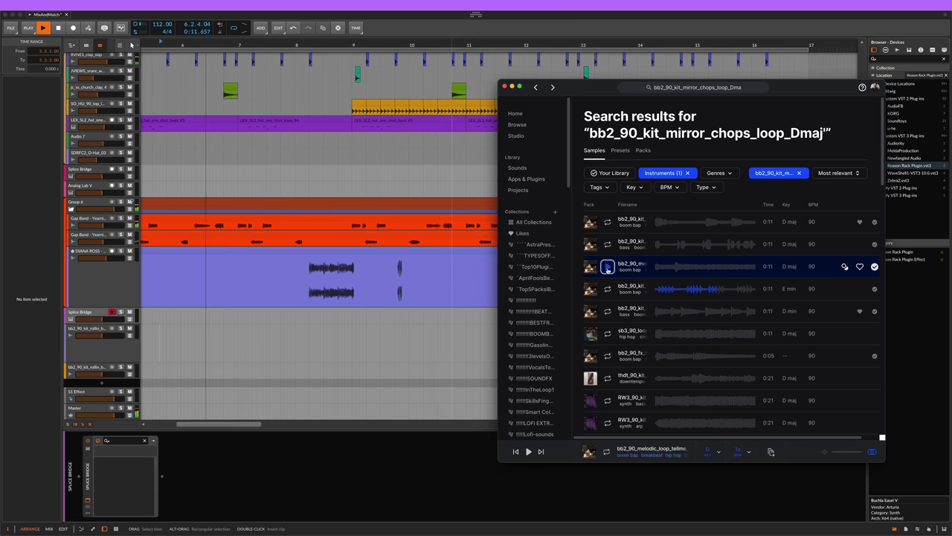
click(607, 268)
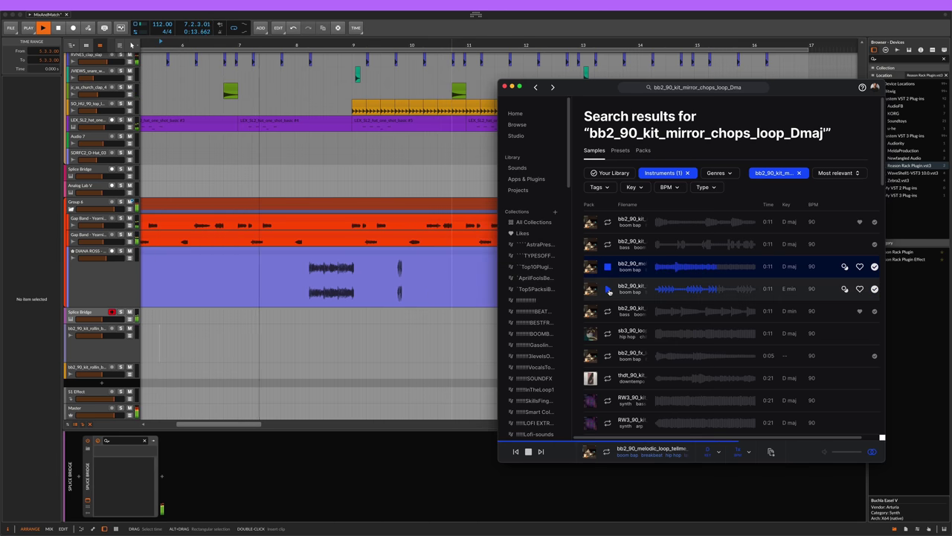
click(610, 291)
click(718, 451)
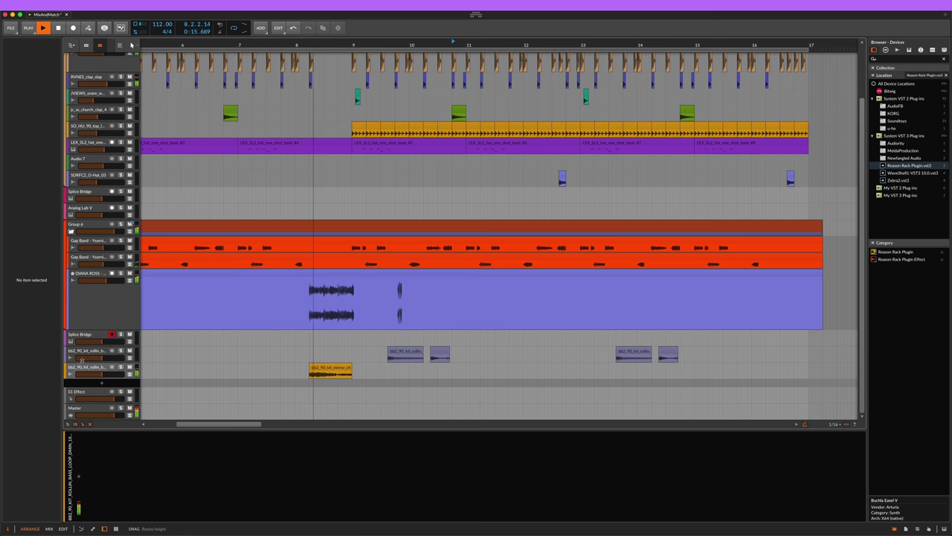
Increase the height of the first bb2_90_kit_rollin track.
drag(82, 361, 73, 385)
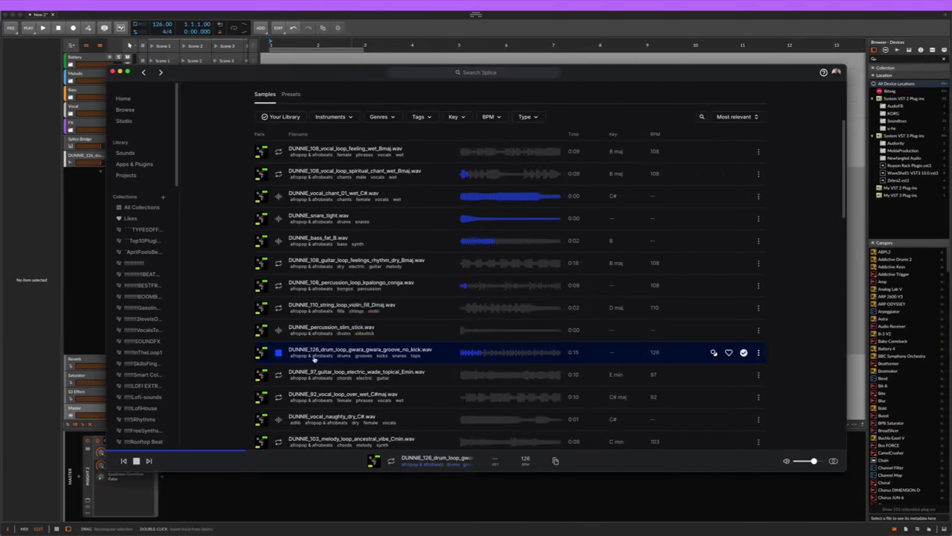
Place the DUNNIE_126 gwara groove drum loop at bar 1 and set the Audio 3 track's input to the drum loop track's POST signal.
drag(314, 358, 270, 155)
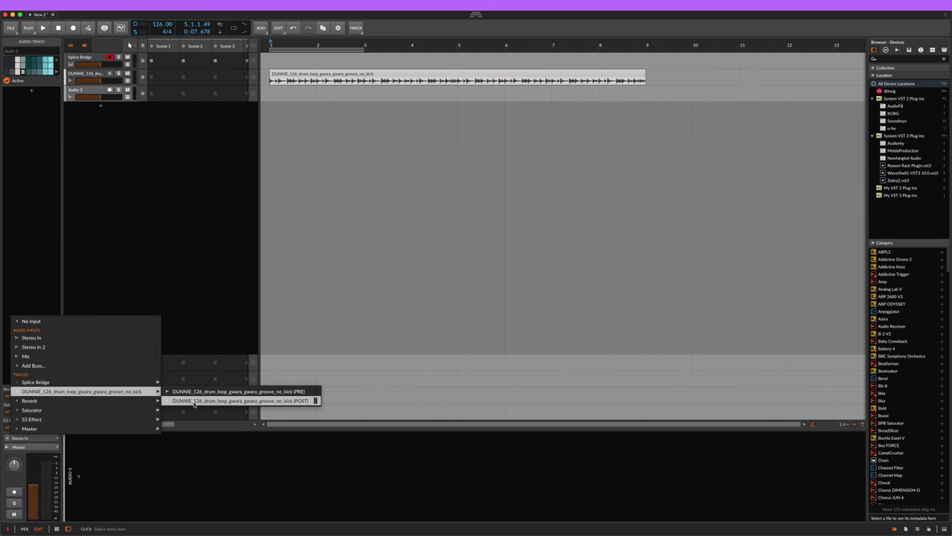
click(336, 311)
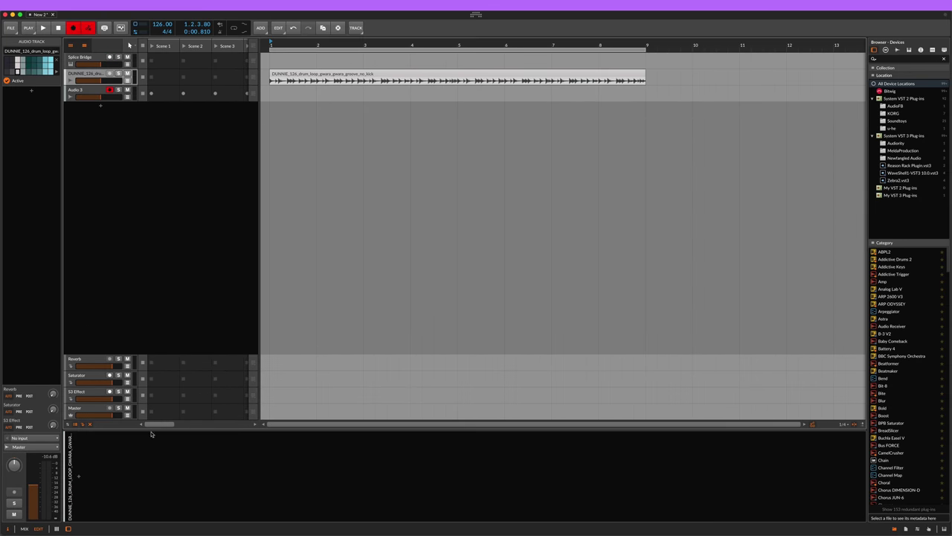
Insert the Rift effect on the drum loop track and switch it on while Audio 3 records.
click(79, 478)
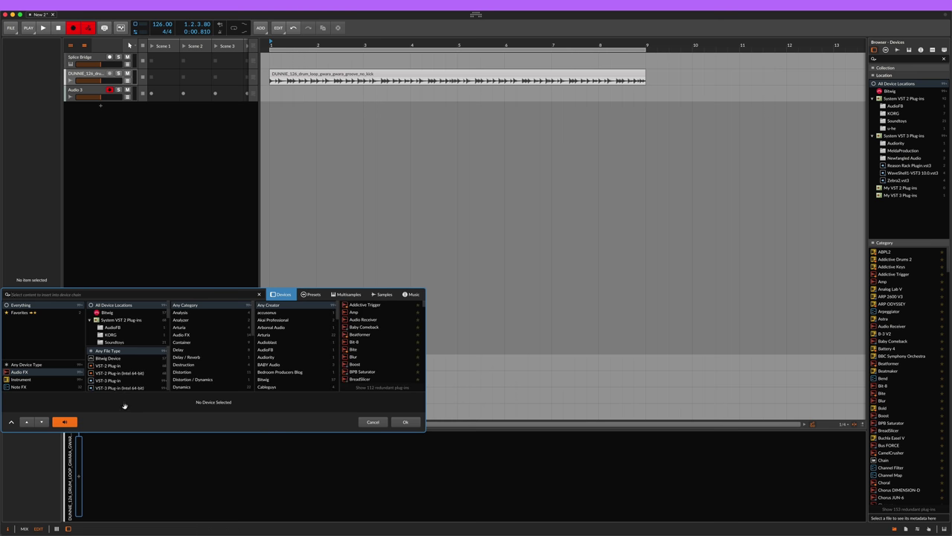
text(sift)
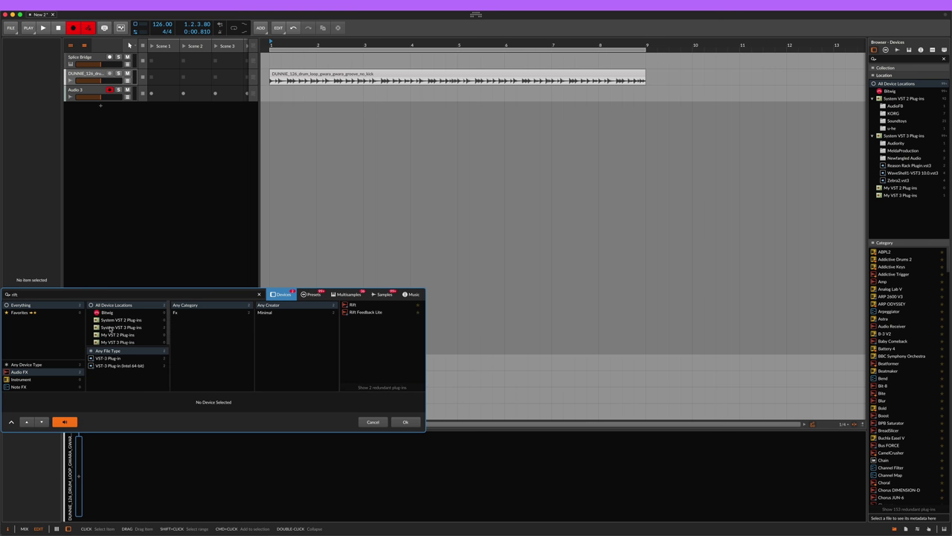
double_click(390, 306)
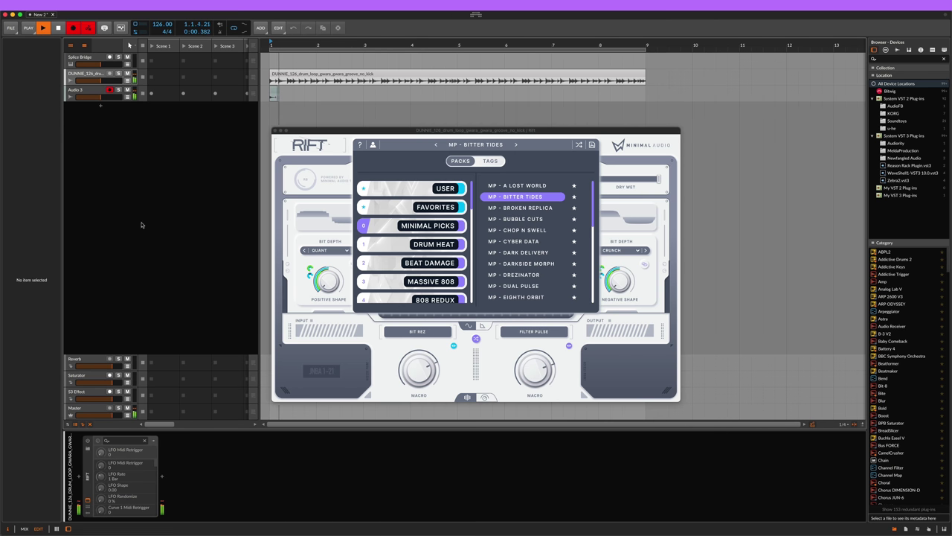
click(88, 440)
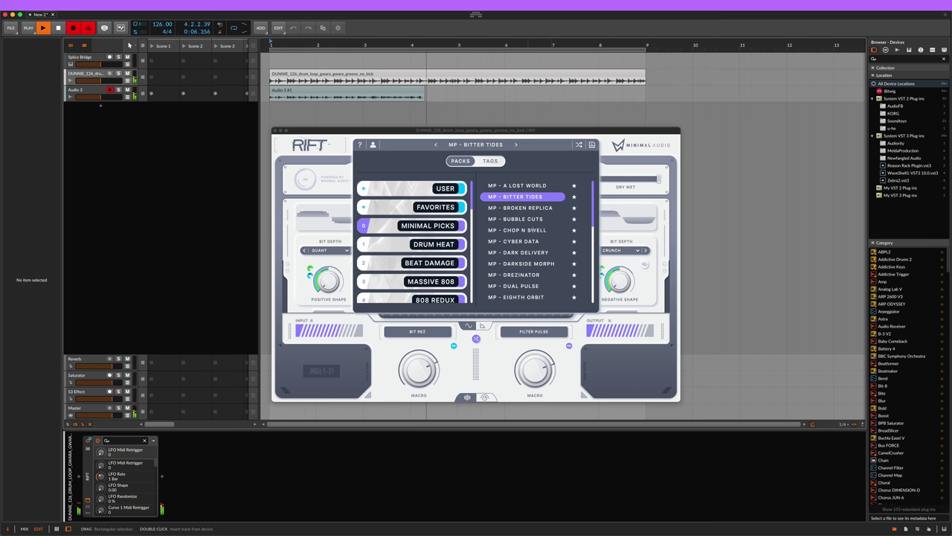
Cycle Rift through presets including MP - Broken Replica, MP - Bubble Cuts and MP - Forester - F Min during the recording.
click(540, 211)
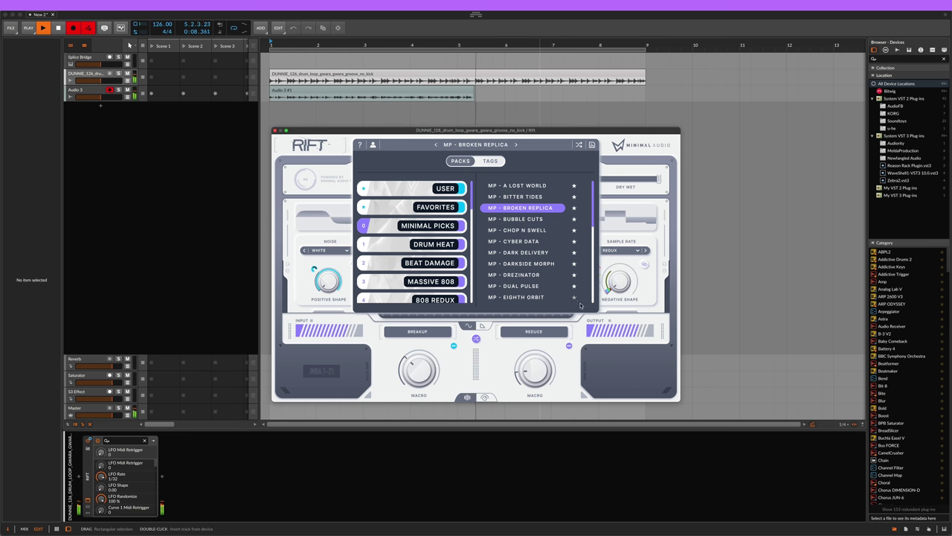
click(521, 220)
scroll(513, 274, down, 3)
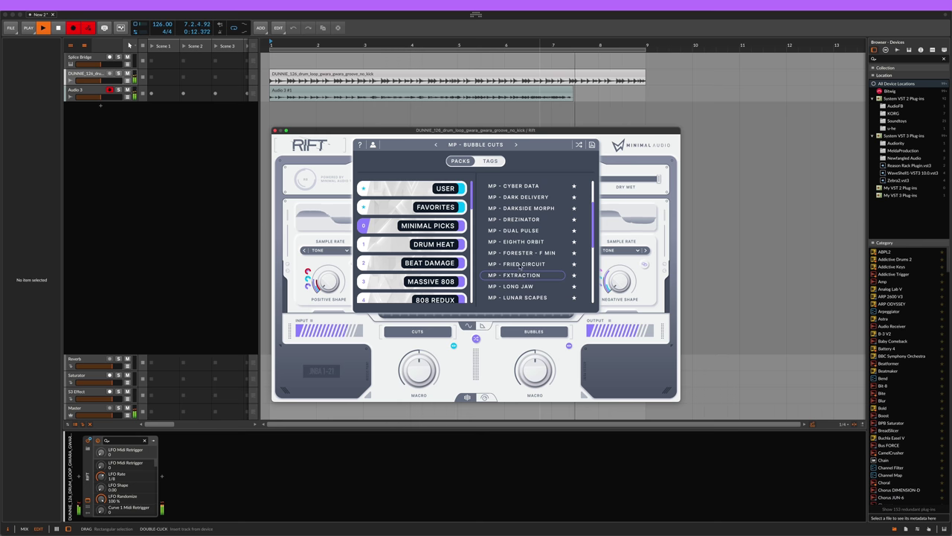
click(522, 253)
scroll(525, 266, down, 3)
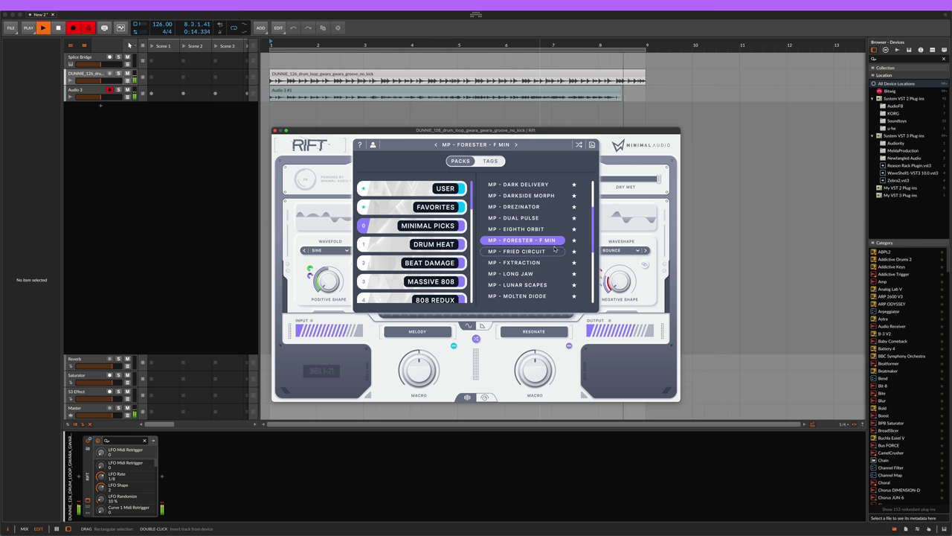
key(Up)
key(Up)
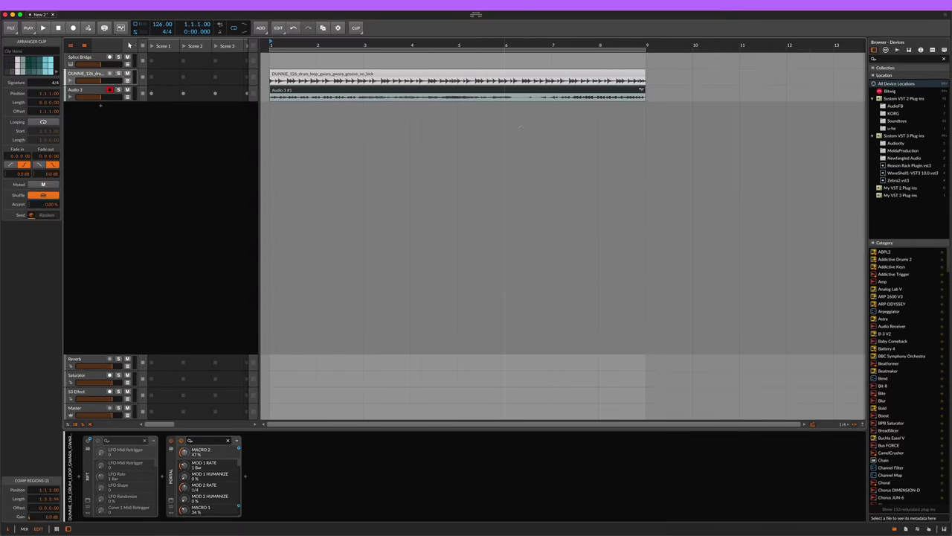
Open the recorded clip's takes in an enlarged editor and comp in short regions from Take 3 and Take 4 near the start.
key(e)
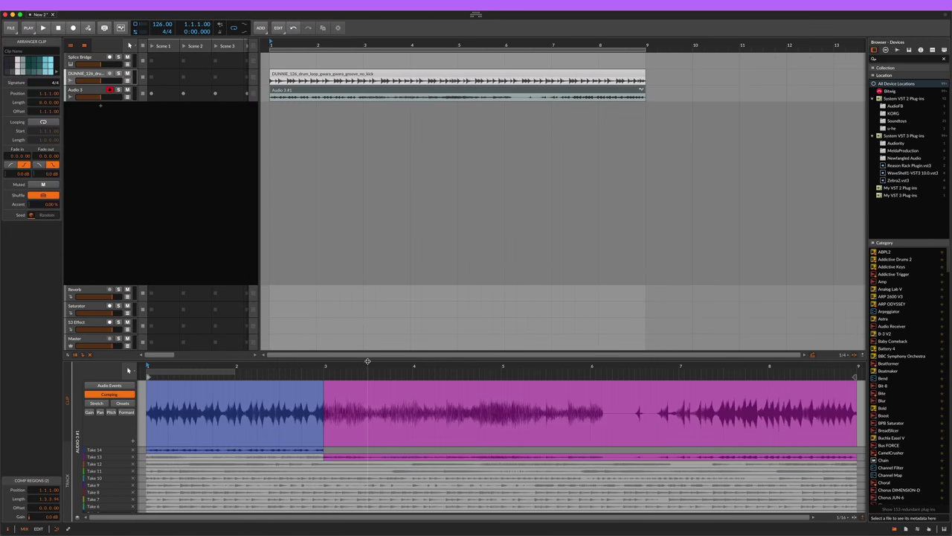
drag(367, 361, 365, 156)
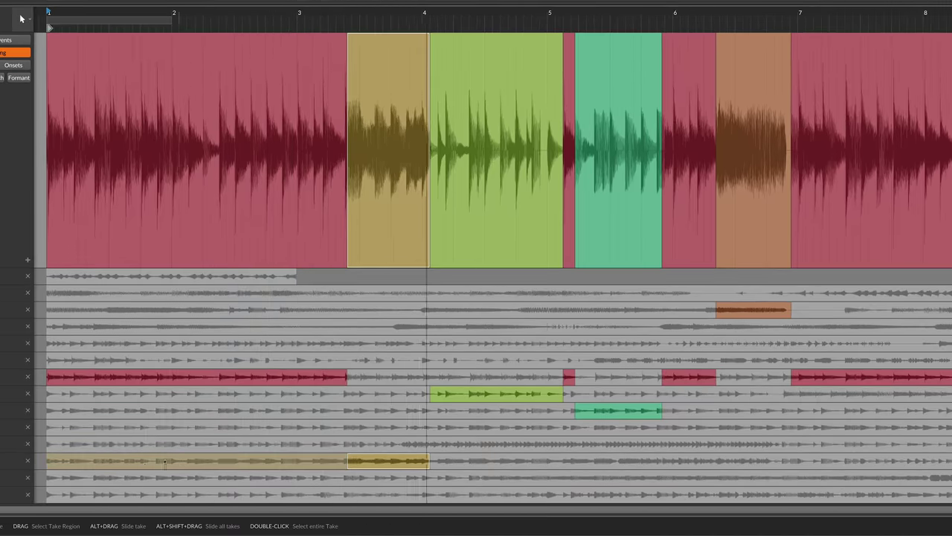
drag(145, 462, 31, 445)
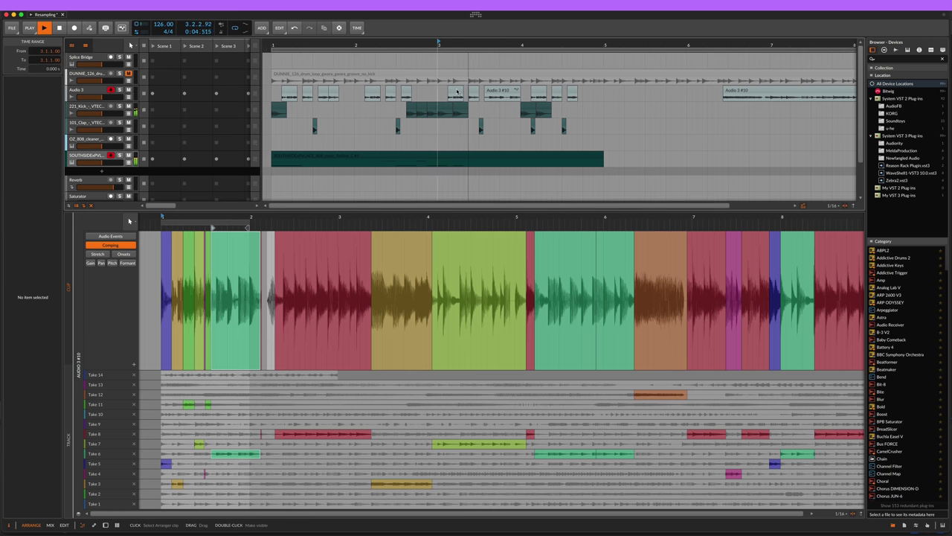
Audition the Audio 3 slices in bar 3 and comp part of Take 9 into bar 1 of the Audio 3 #10 clip.
click(457, 90)
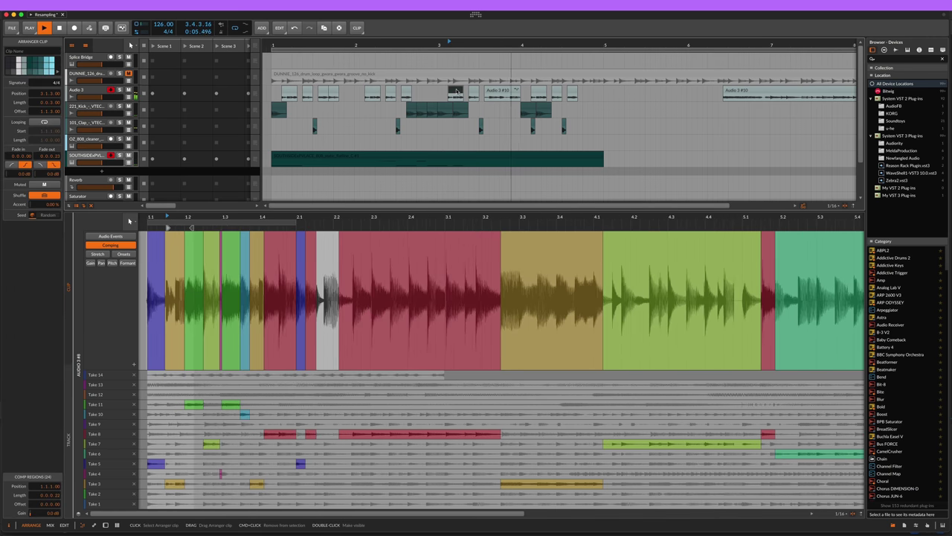
click(491, 90)
key(space)
key(space)
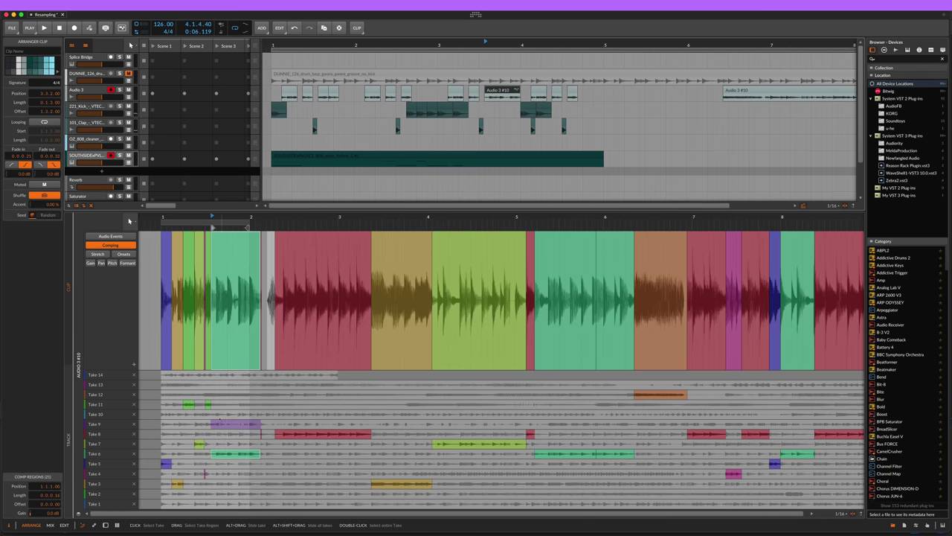
drag(219, 422, 236, 422)
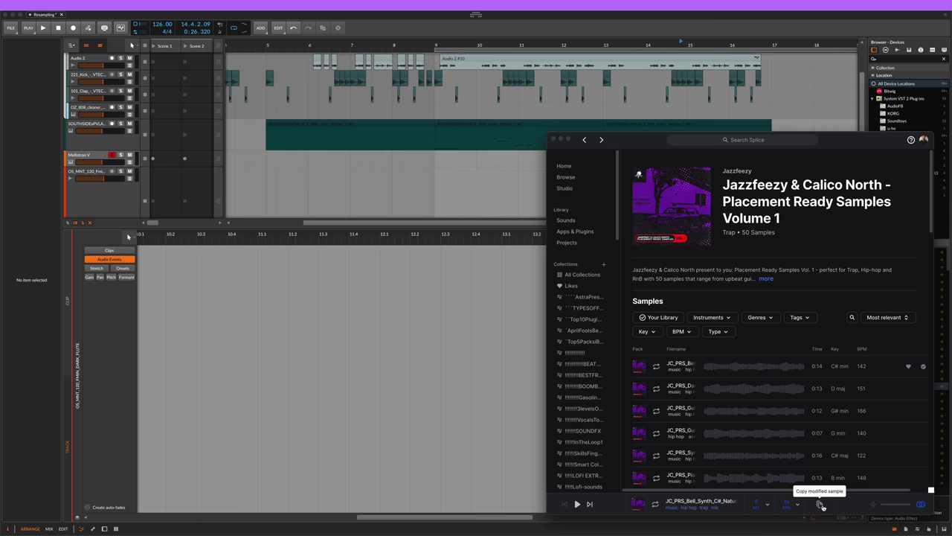
Place the natural minor bell synth loop at bar 9 on the audio track below Mellotron V.
drag(819, 503, 437, 172)
click(488, 144)
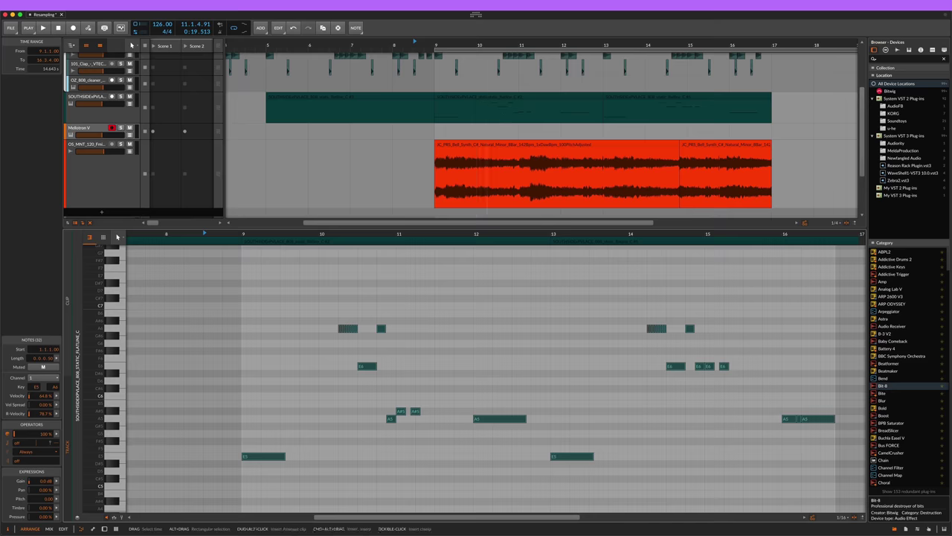
scroll(488, 146, up, 1)
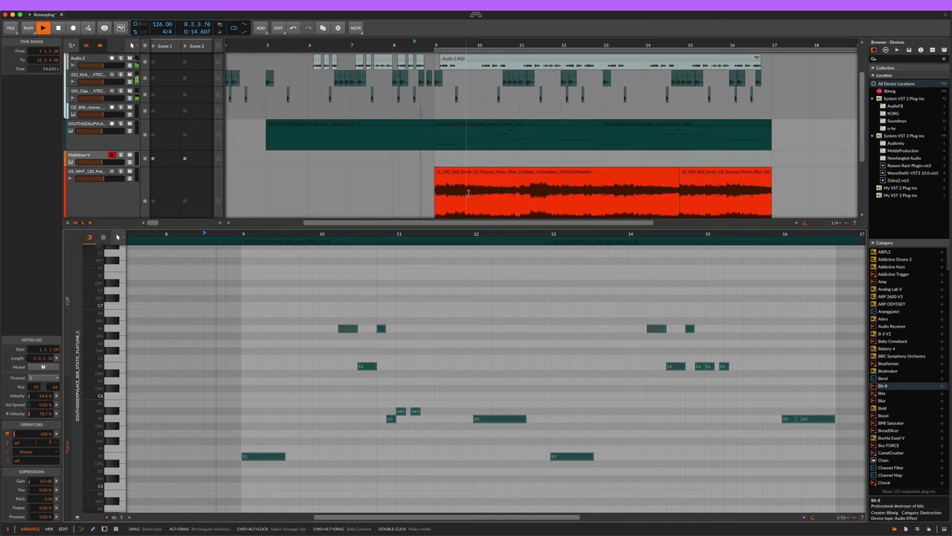
click(305, 361)
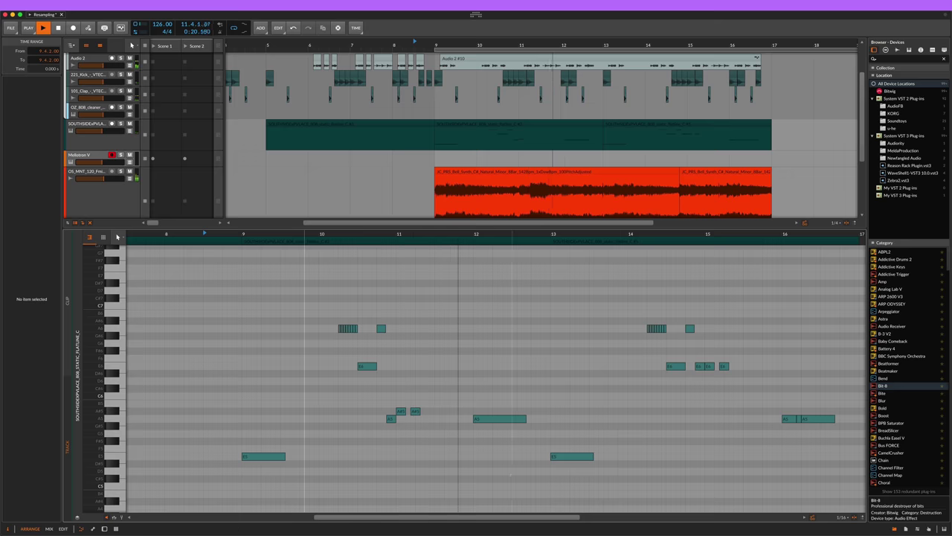
key(ctrl+a)
scroll(512, 477, up, 2)
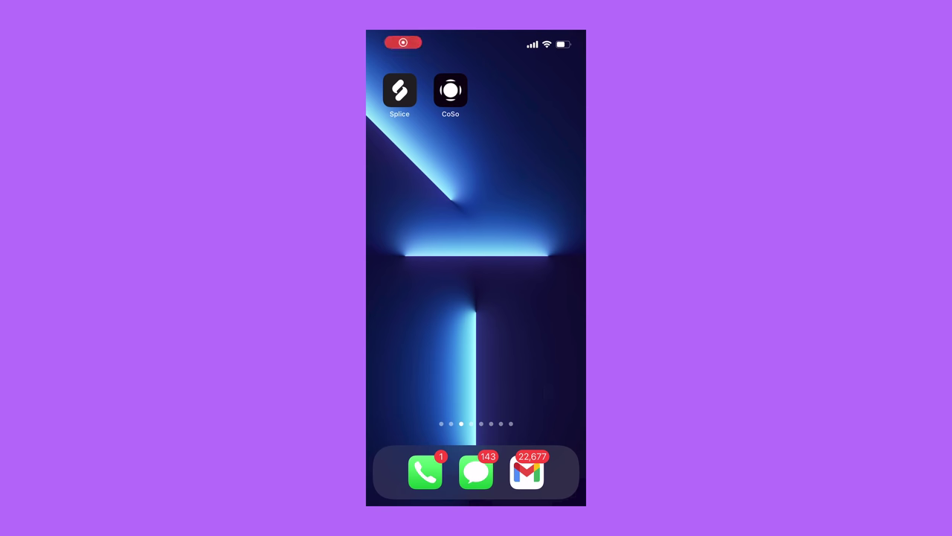
Switch to the Splice mobile app, create a new stack, and swap its drum layer for SO JP taiko ensemble amami.
click(399, 90)
click(476, 456)
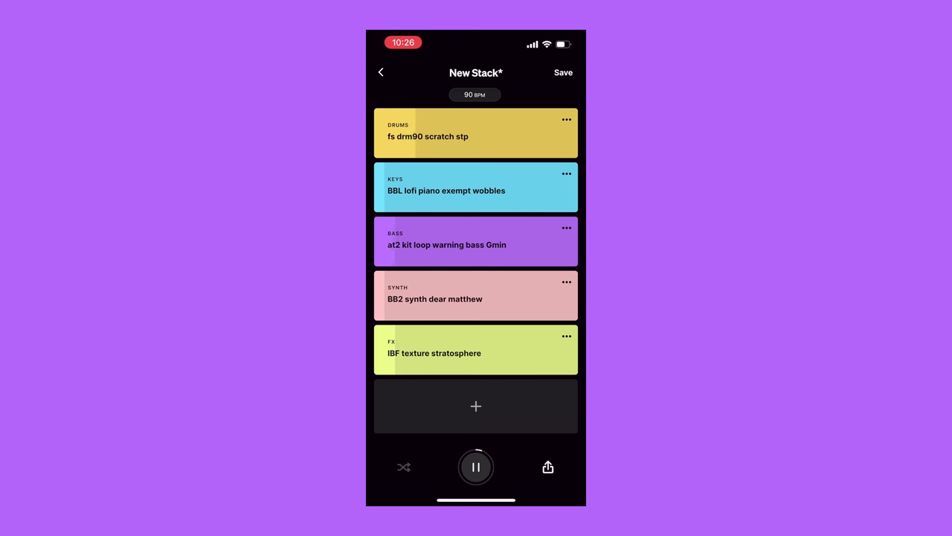
drag(439, 134, 562, 134)
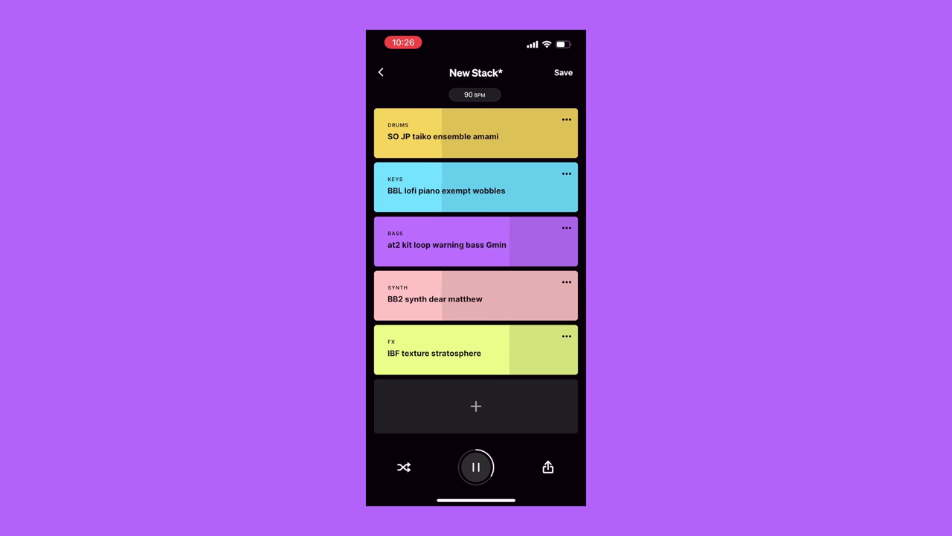
click(476, 132)
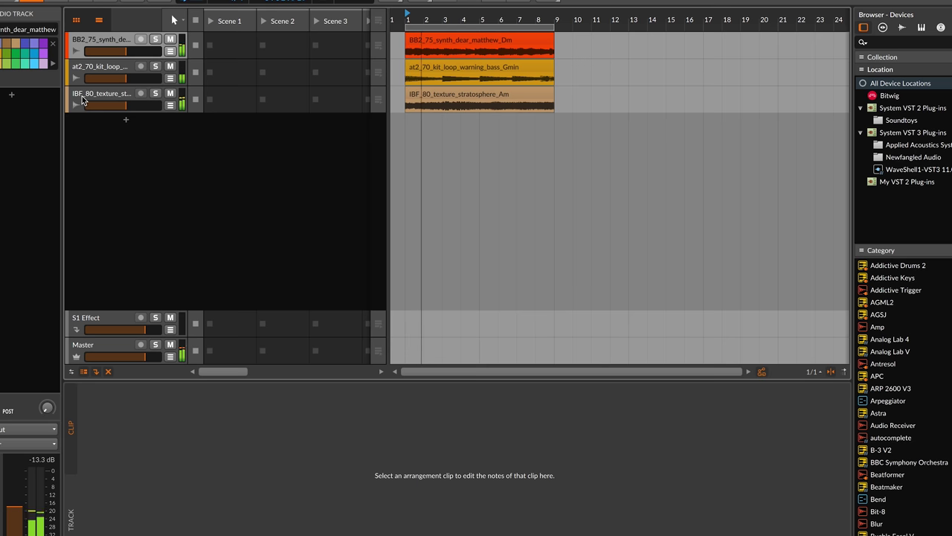
Group the three loop tracks and perform Turnado's effect knobs on the group while recording onto Audio 2.
shift+click(81, 96)
key(ctrl+g)
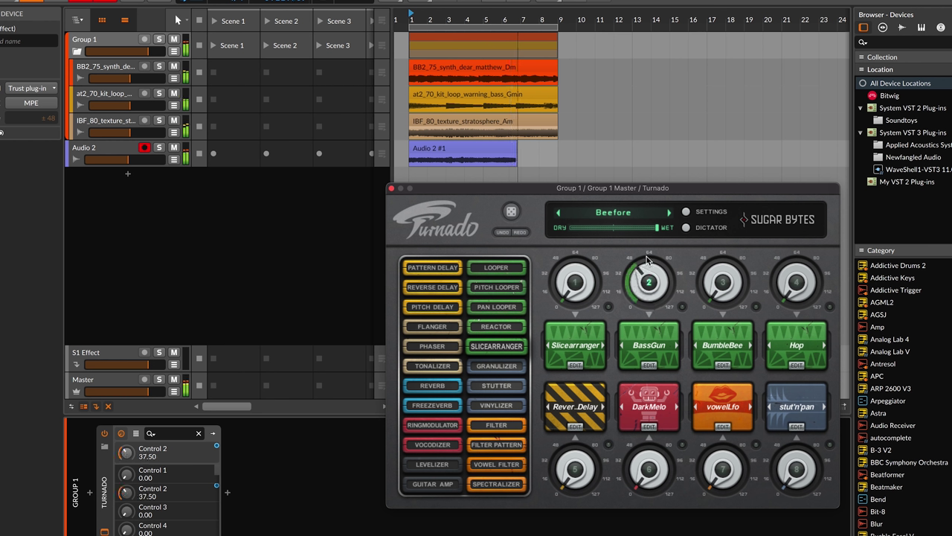
drag(587, 279, 587, 224)
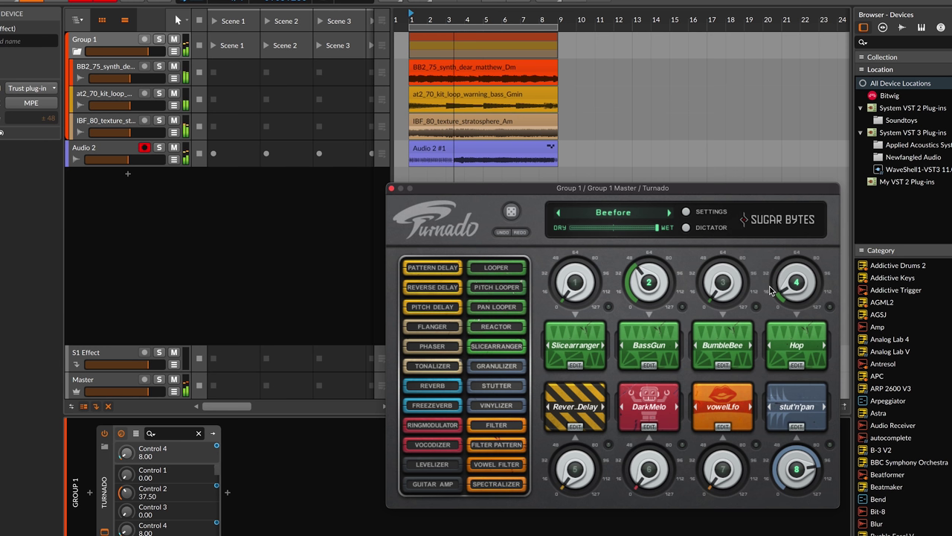
mouse_move(724, 311)
mouse_down()
mouse_move(724, 227)
mouse_move(725, 311)
mouse_up()
drag(797, 468, 797, 534)
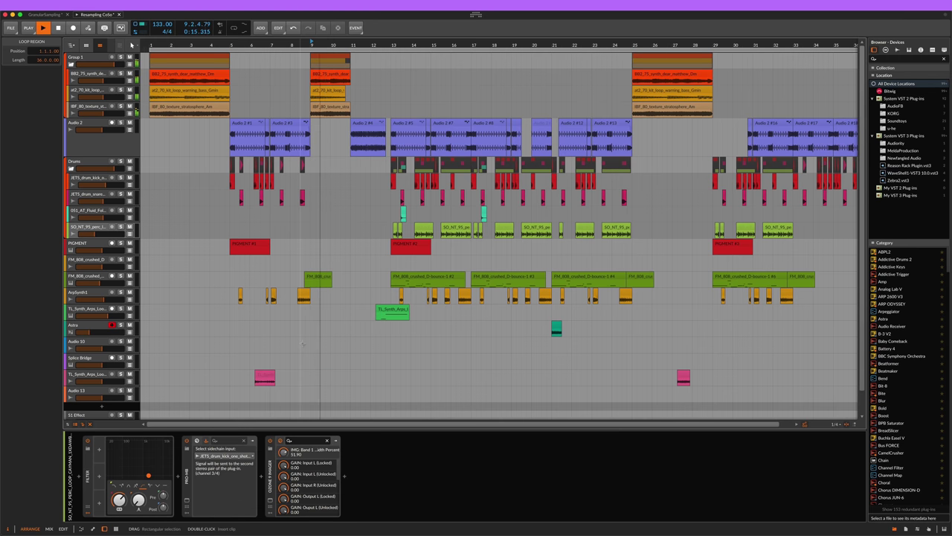
scroll(431, 342, up, 1)
scroll(431, 365, up, 1)
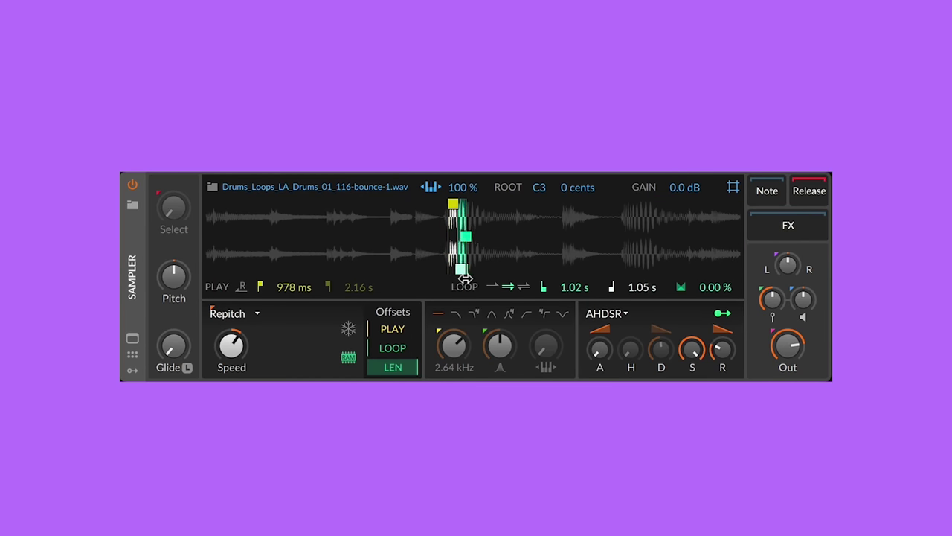
Extend the drum-loop Sampler's loop end to 1.06 s with a 74.5 % loop crossfade.
drag(434, 237, 434, 269)
drag(643, 287, 643, 278)
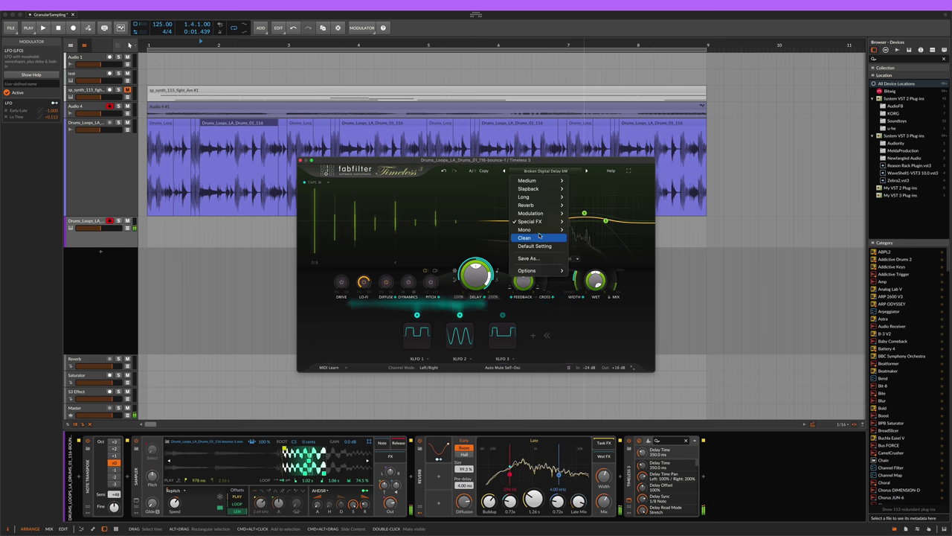
Load the long-delay preset General - Chorused Tape Echo RV in Timeless 3 on the sampled drum loop track.
mouse_move(550, 205)
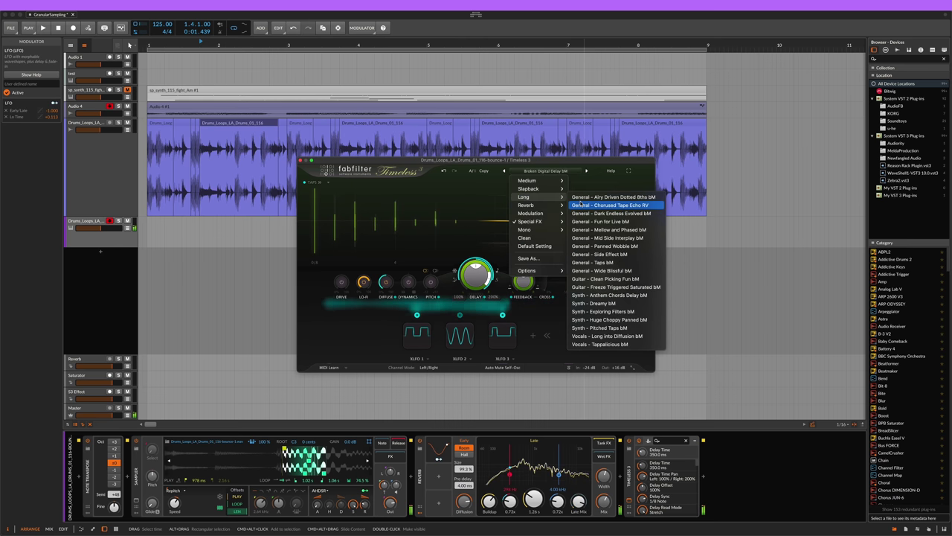
click(580, 205)
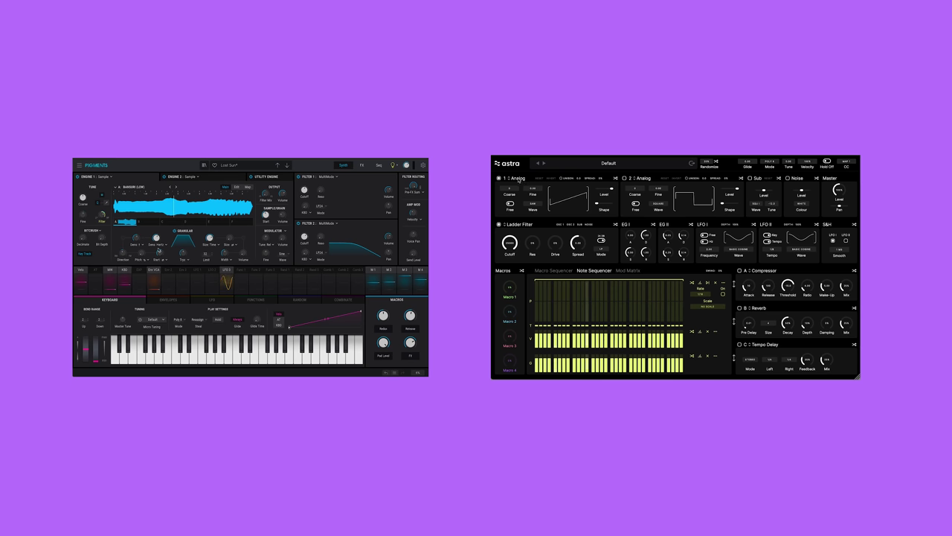
Set Astra's first oscillator to Granular and load the factory chord sample EP CMAJF into it.
click(519, 180)
click(524, 199)
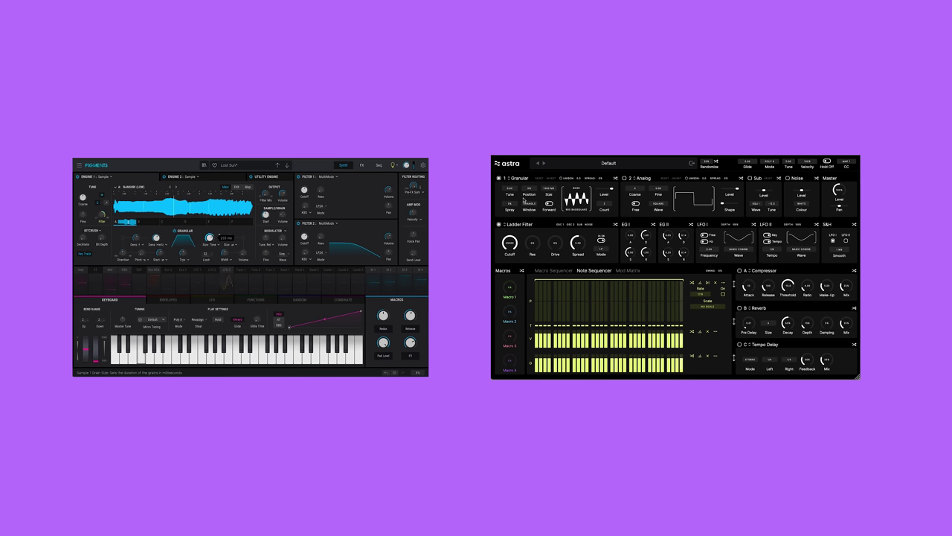
click(576, 196)
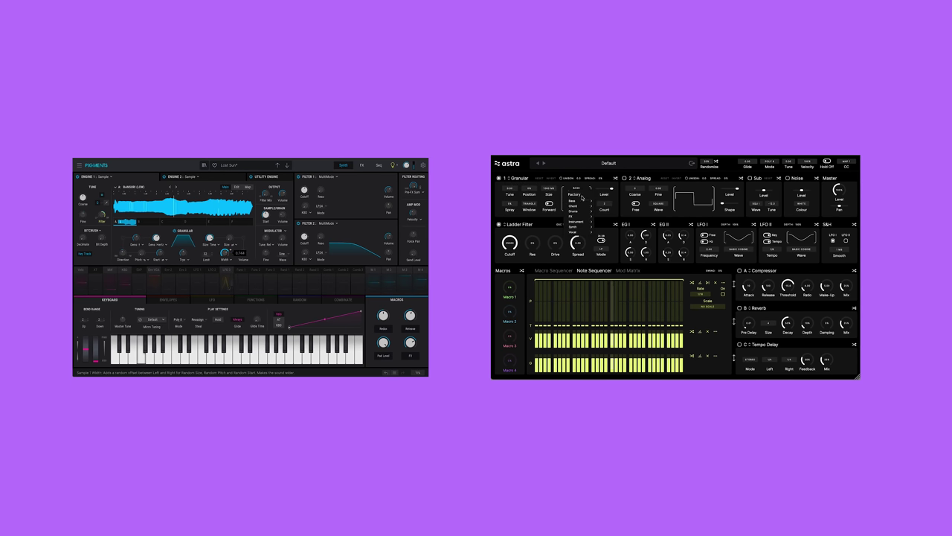
mouse_move(582, 210)
click(609, 179)
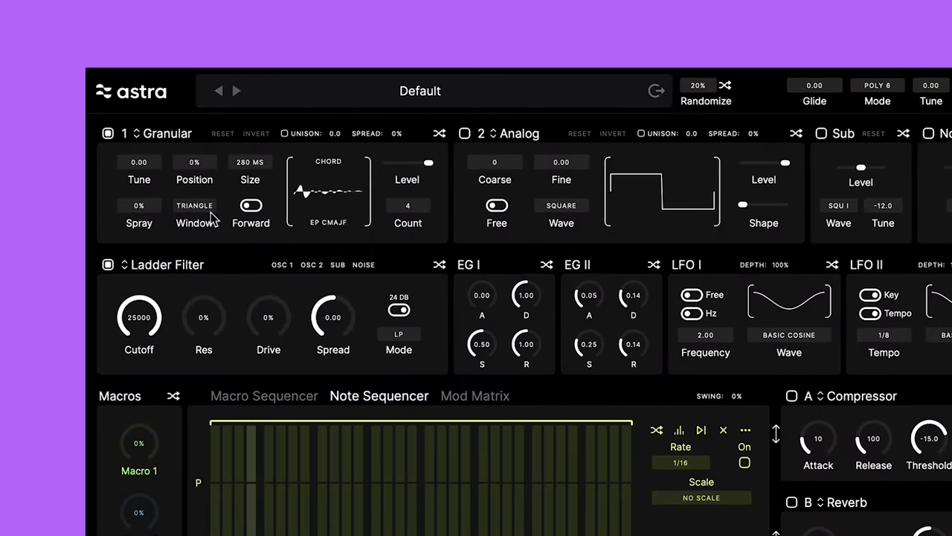
Fine-tune Astra's granular patch, setting the grain count to 13 and the reverb mix to 36 %.
mouse_move(211, 214)
mouse_down()
mouse_move(181, 239)
mouse_move(158, 201)
mouse_move(169, 180)
mouse_up()
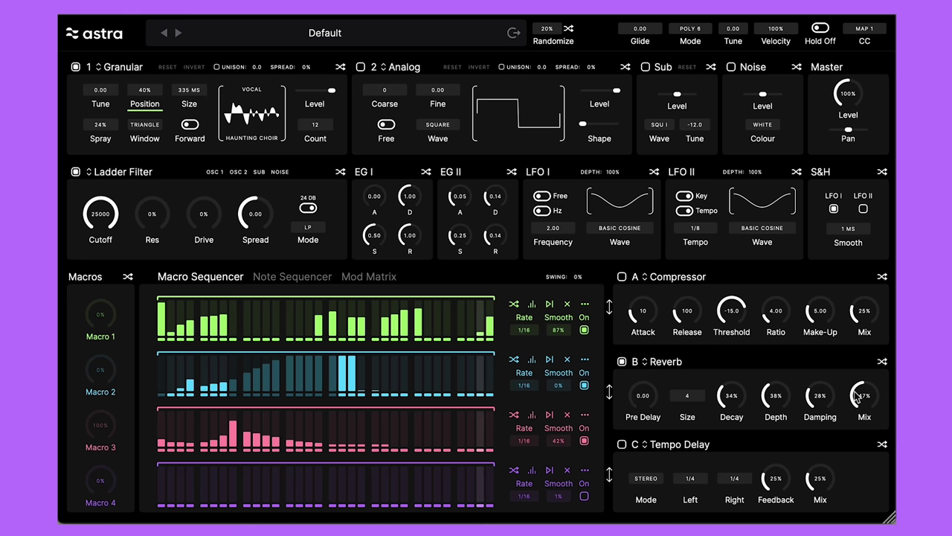
drag(857, 398, 855, 414)
drag(312, 128, 315, 119)
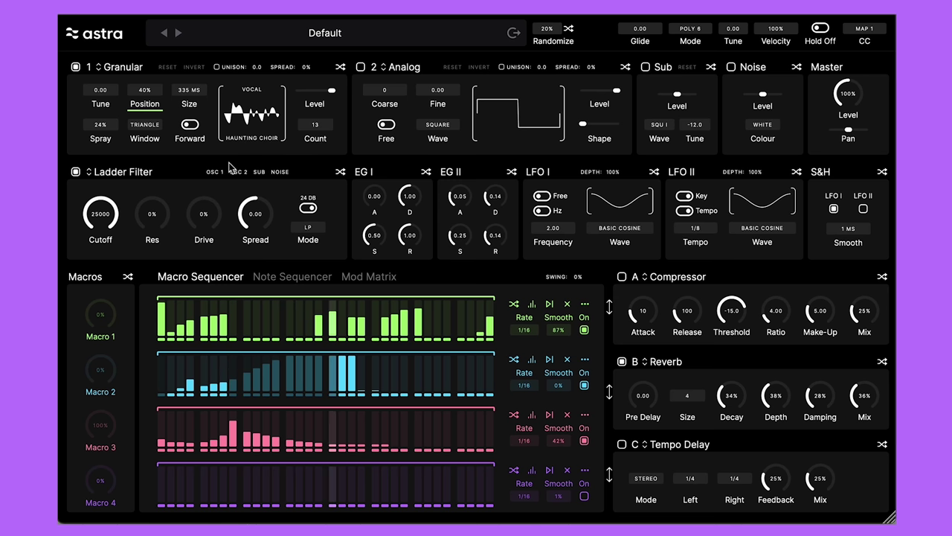
mouse_move(868, 397)
mouse_down()
mouse_move(873, 311)
mouse_move(865, 400)
mouse_up()
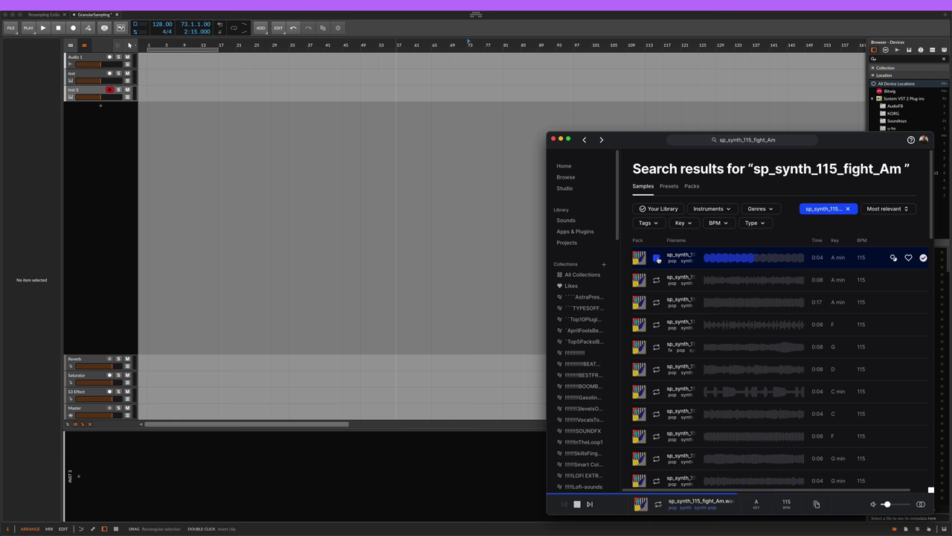
Load sp_synth_115_fight_Am.wav into a Sampler on the armed instrument track, then choose Textures playback and adjust its speed.
drag(707, 256, 100, 447)
click(125, 490)
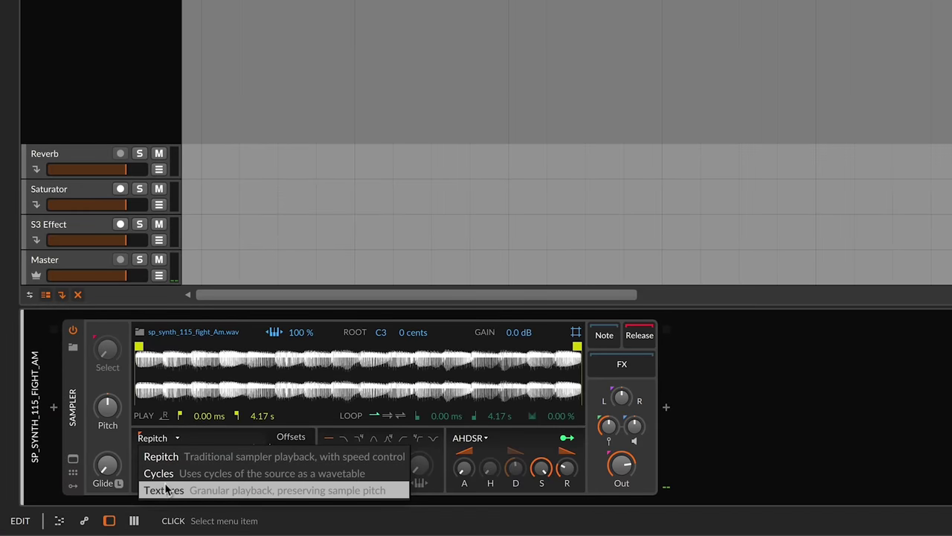
click(165, 491)
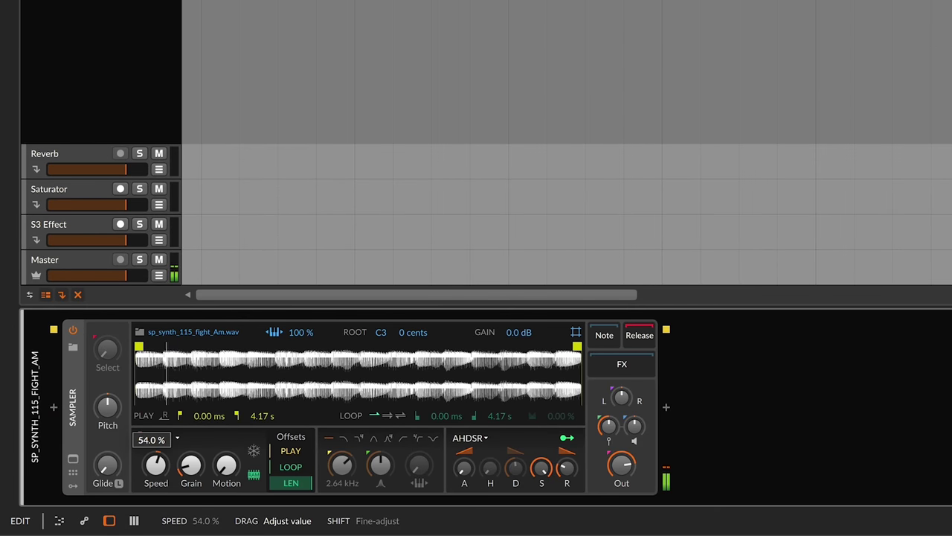
mouse_move(156, 465)
mouse_down()
mouse_move(155, 431)
mouse_move(156, 498)
mouse_move(156, 469)
mouse_move(156, 498)
mouse_move(156, 482)
mouse_up()
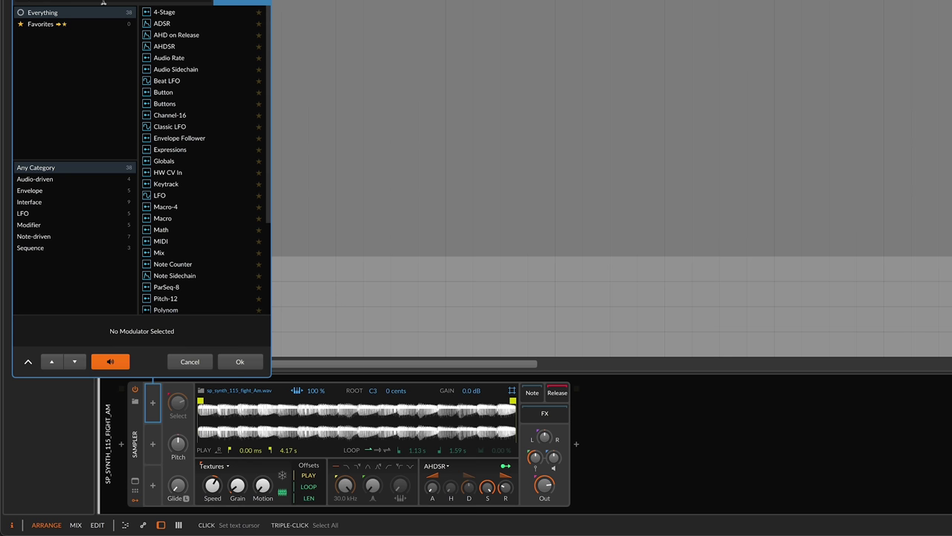
Add a Random modulator to the Sampler and map it to the Play offset.
text(r)
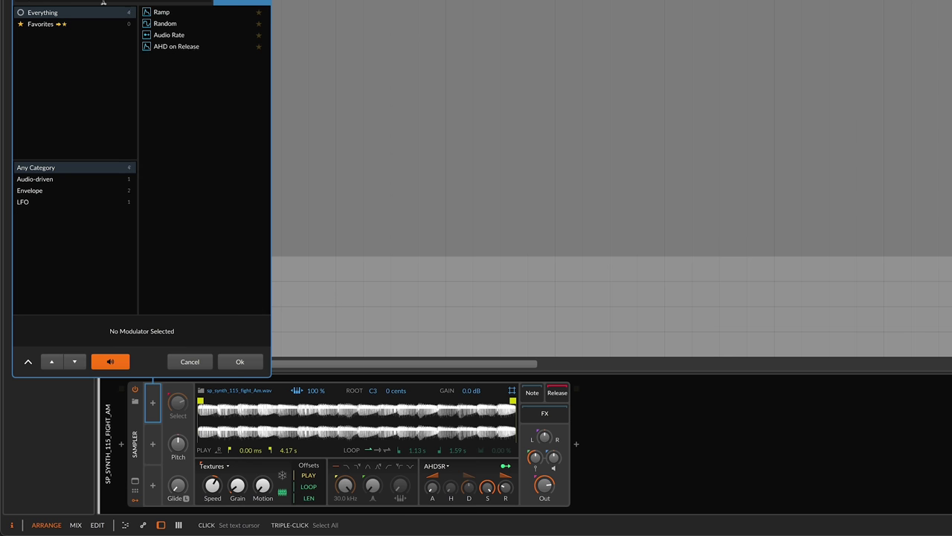
double_click(213, 24)
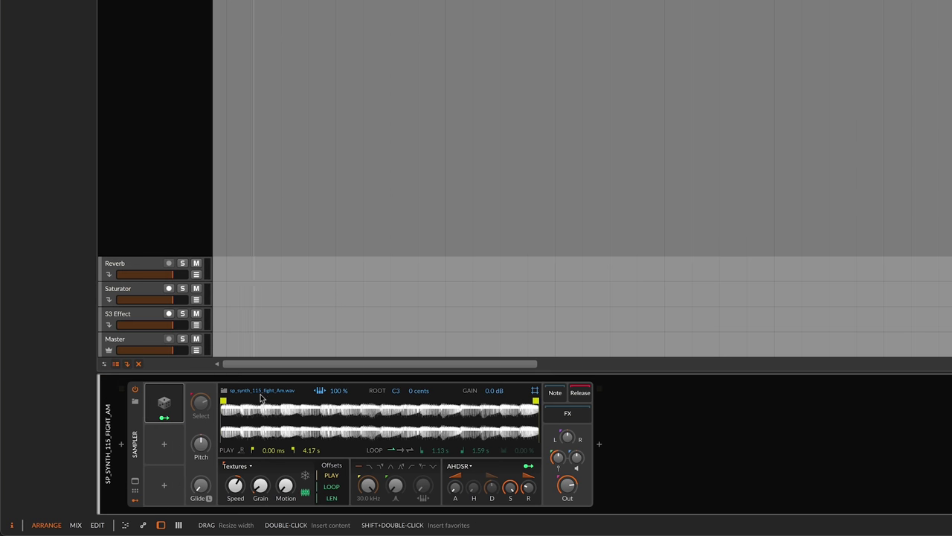
click(166, 420)
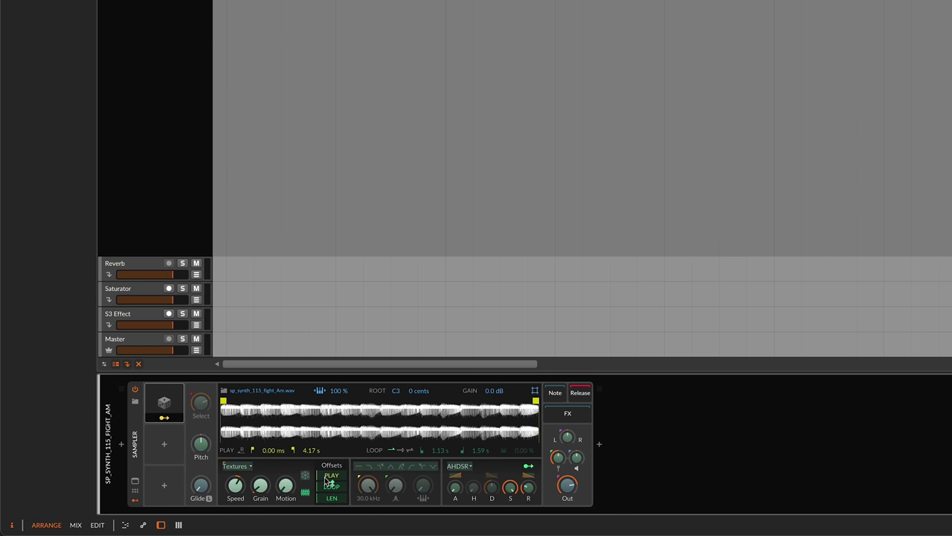
drag(331, 476, 328, 469)
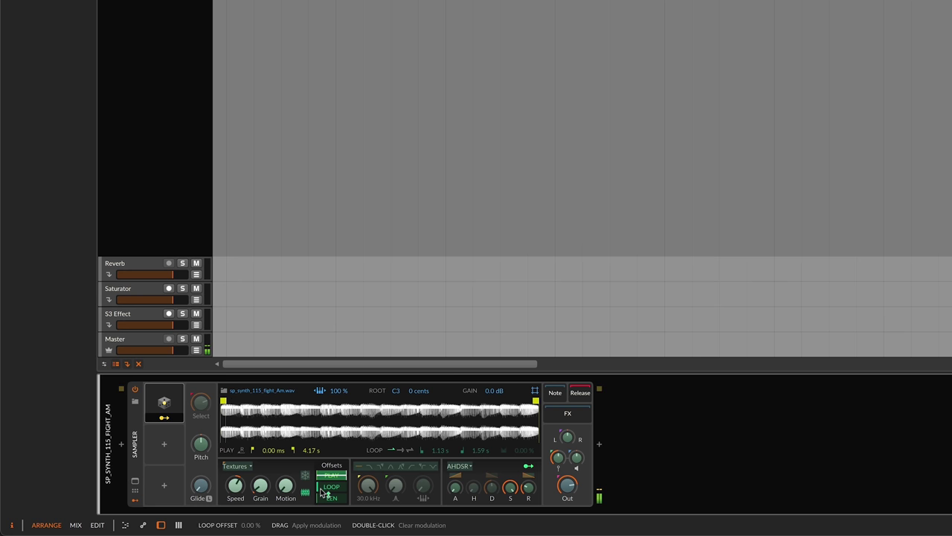
click(168, 418)
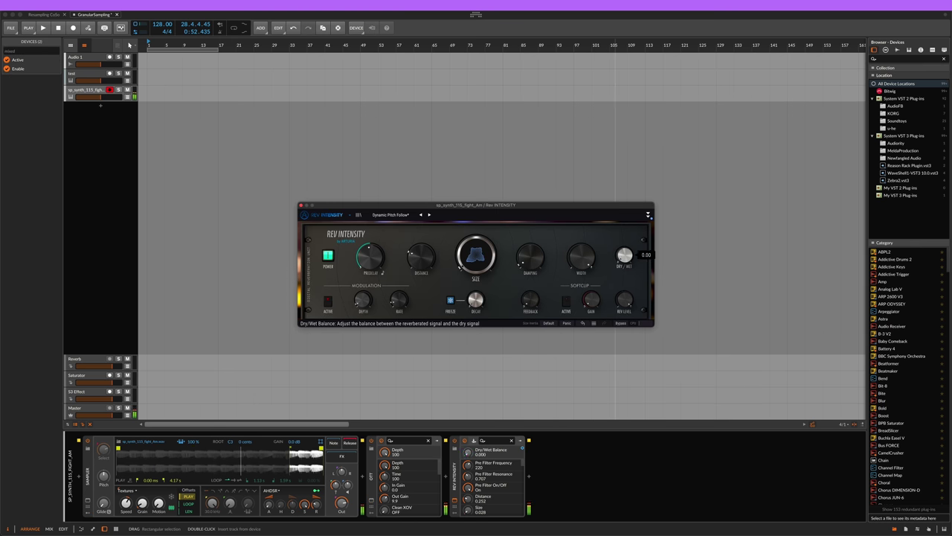
Adjust the dry/wet balance of Rev INTENSITY on the sp_synth_115_fight_Am track.
drag(624, 256, 624, 181)
drag(624, 255, 624, 277)
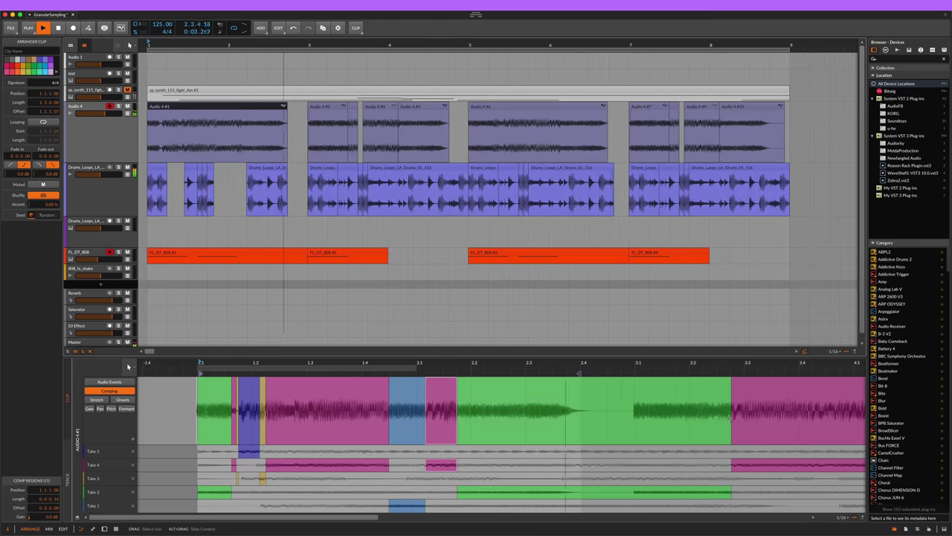
Shorten the Take 2 comp region in Audio 4 #1, extend Take 4 back to meet it, and select the Audio 4 #6 clip.
drag(731, 416, 718, 418)
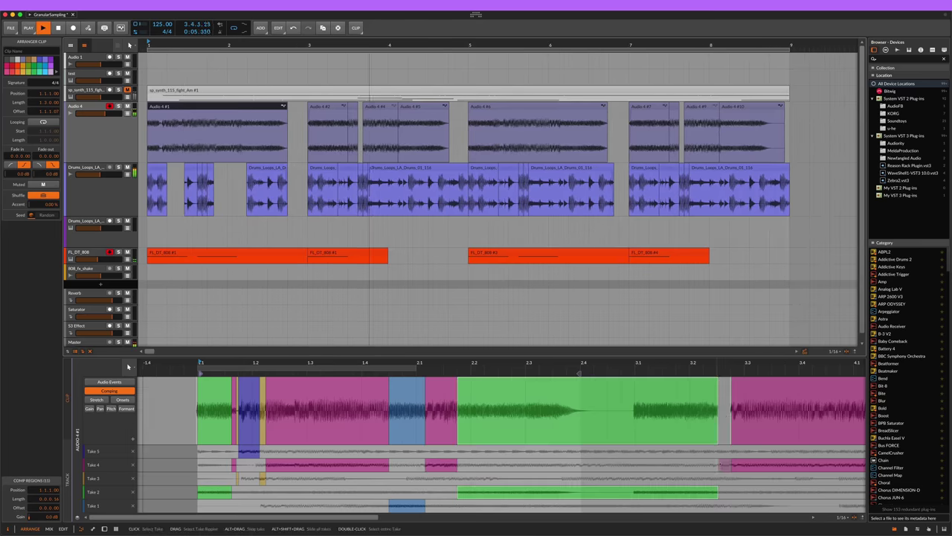
click(728, 465)
click(732, 465)
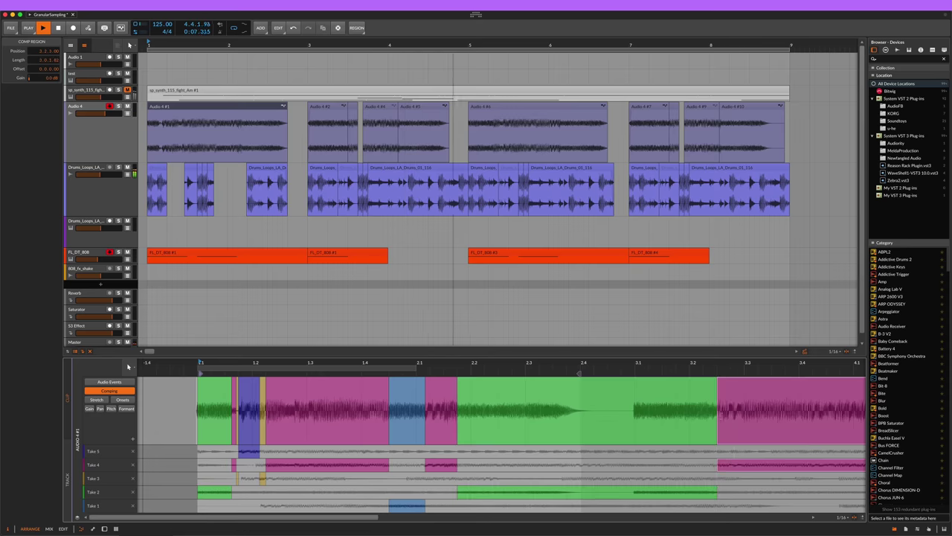
drag(733, 465, 525, 369)
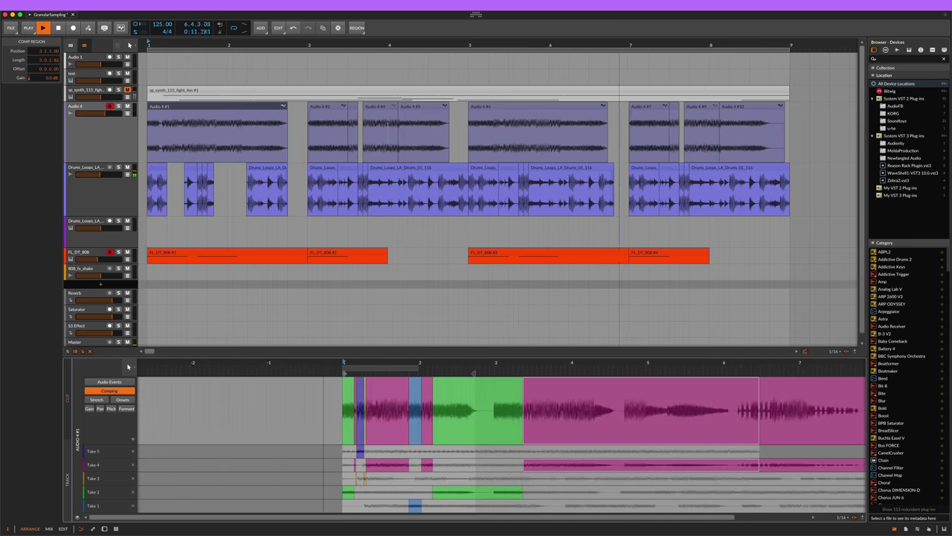
click(516, 109)
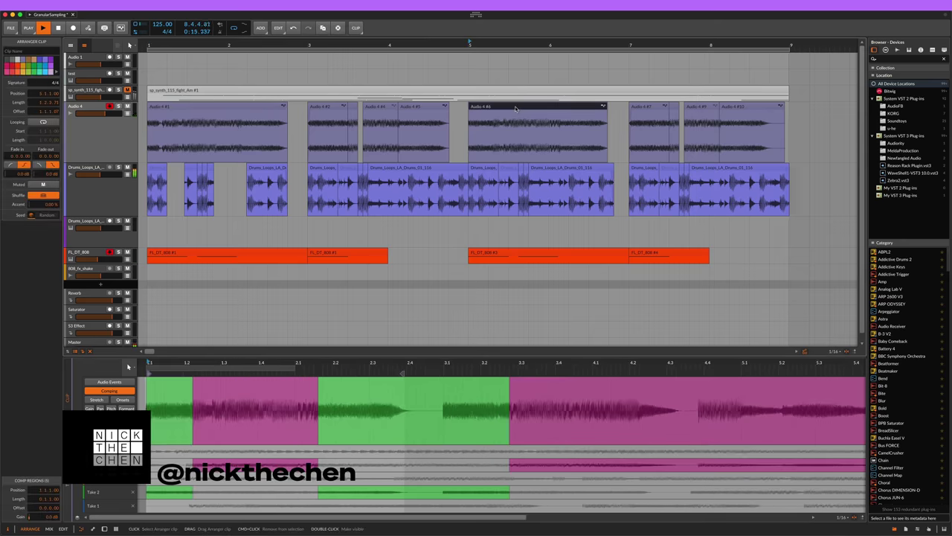